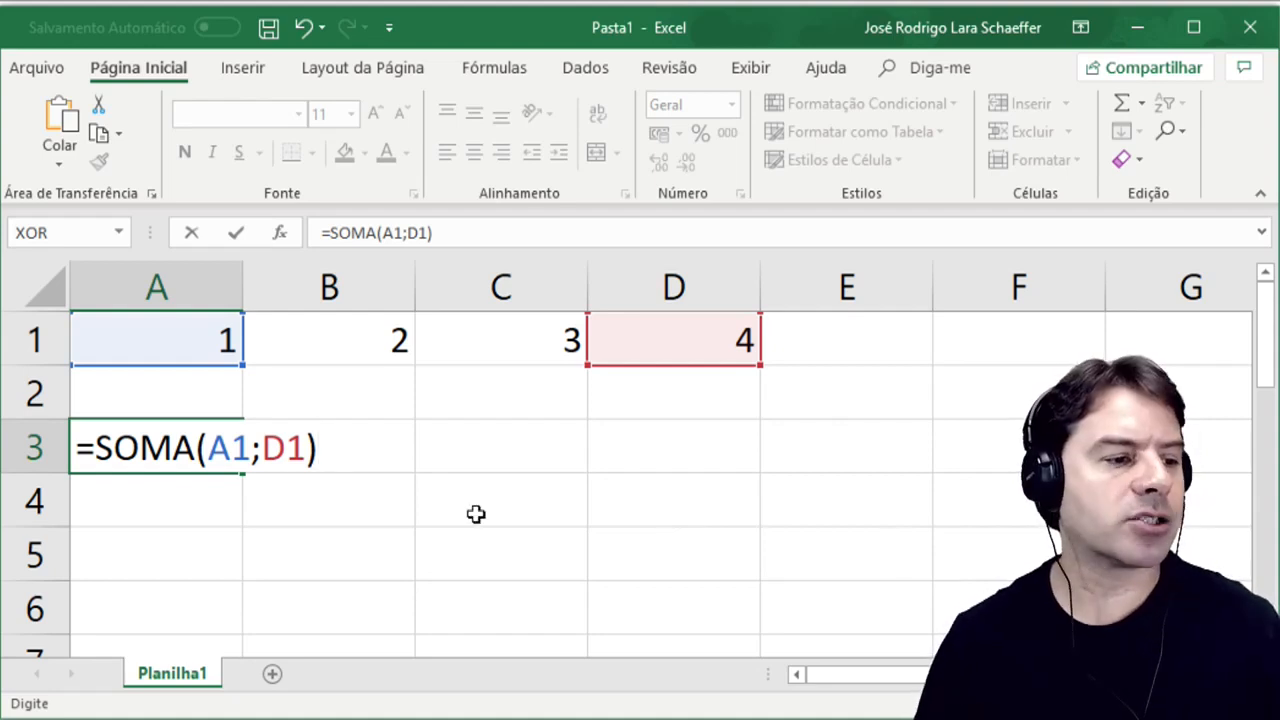
# Review the D1 reference in cell A3's formula and commit =SOMA(A1;D1)
pyautogui.moveTo(210, 449); pyautogui.dragTo(302, 445)
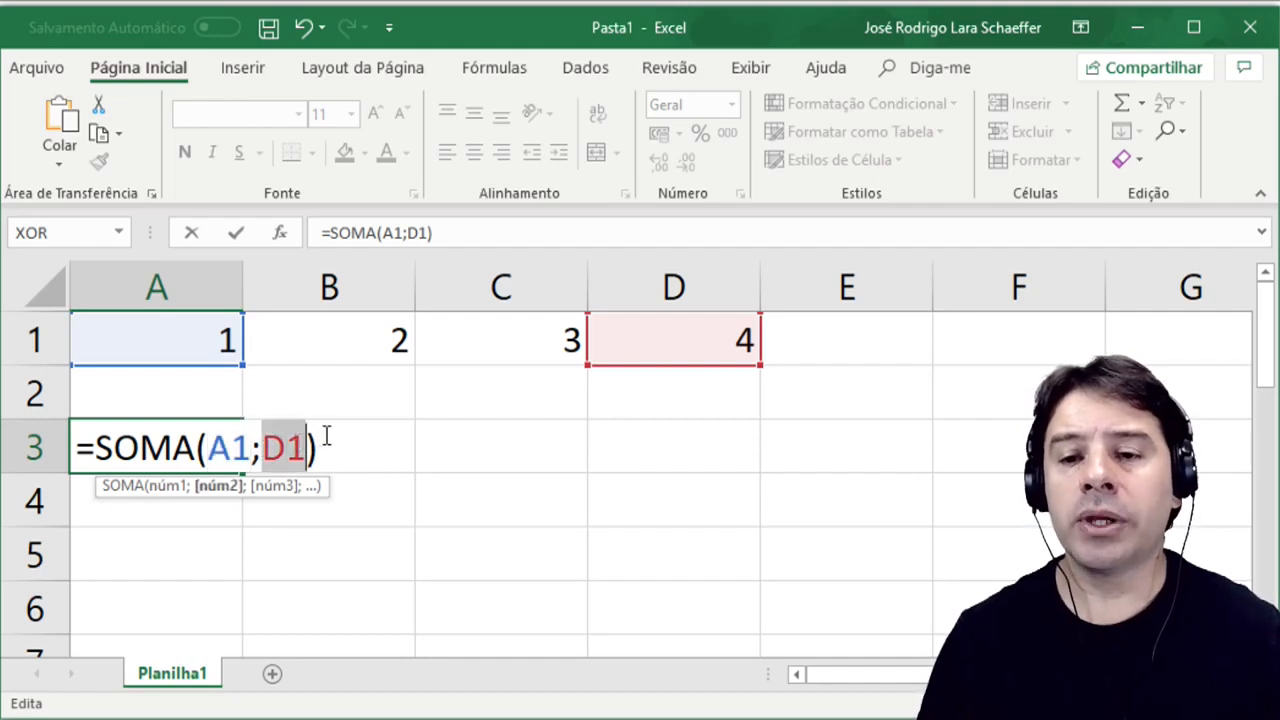
pyautogui.click(326, 437)
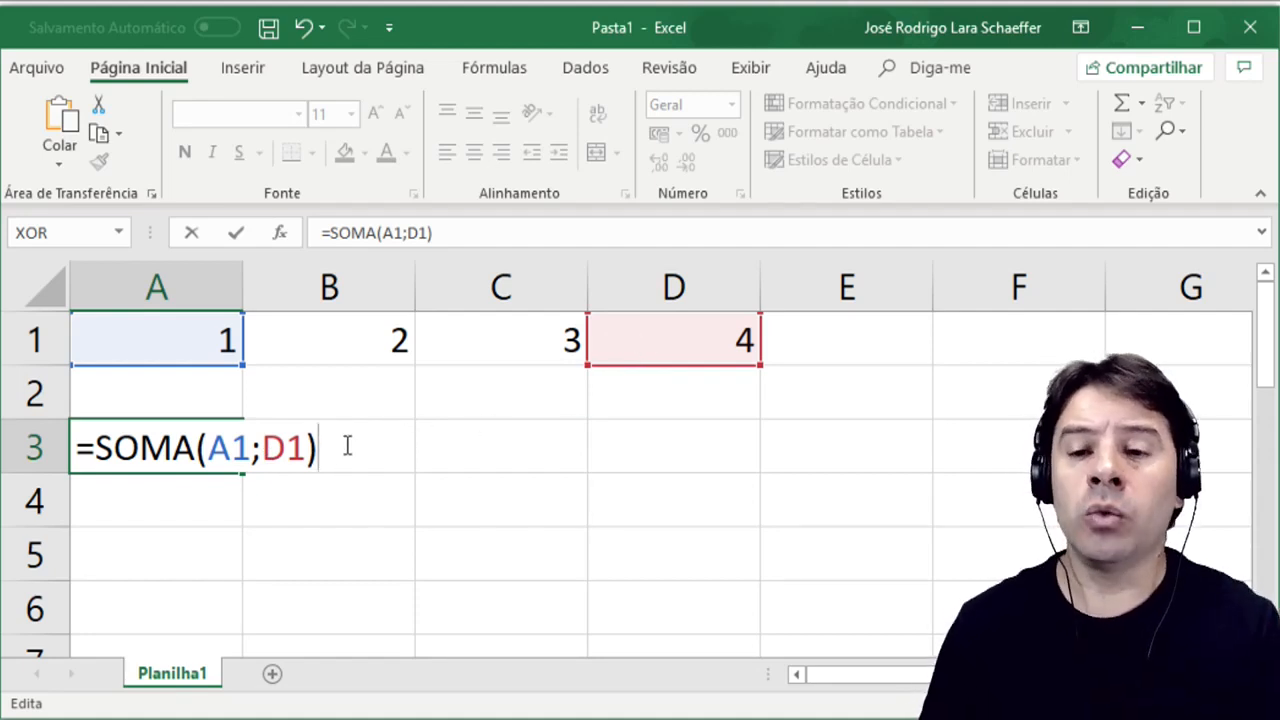
pyautogui.press('Return')
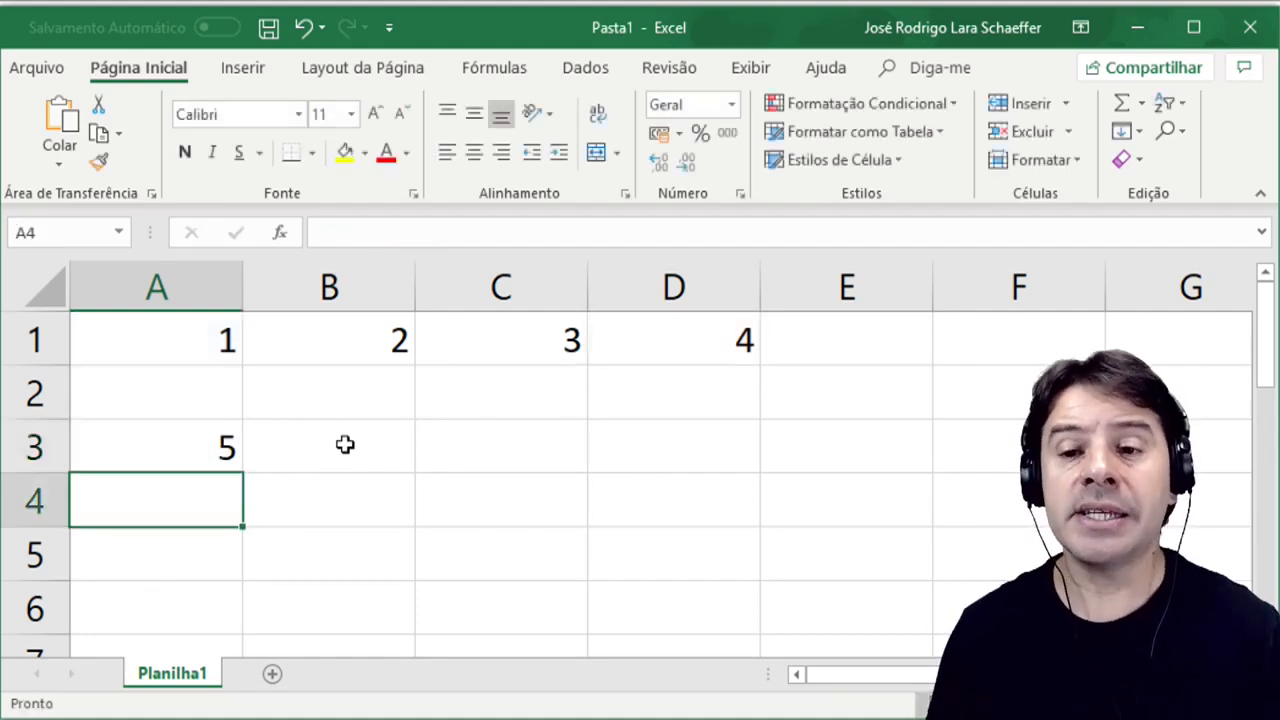
# Reopen the formula in cell A3 to examine which cells its semicolon-separated arguments reference
pyautogui.press('Up')
pyautogui.press('F2')
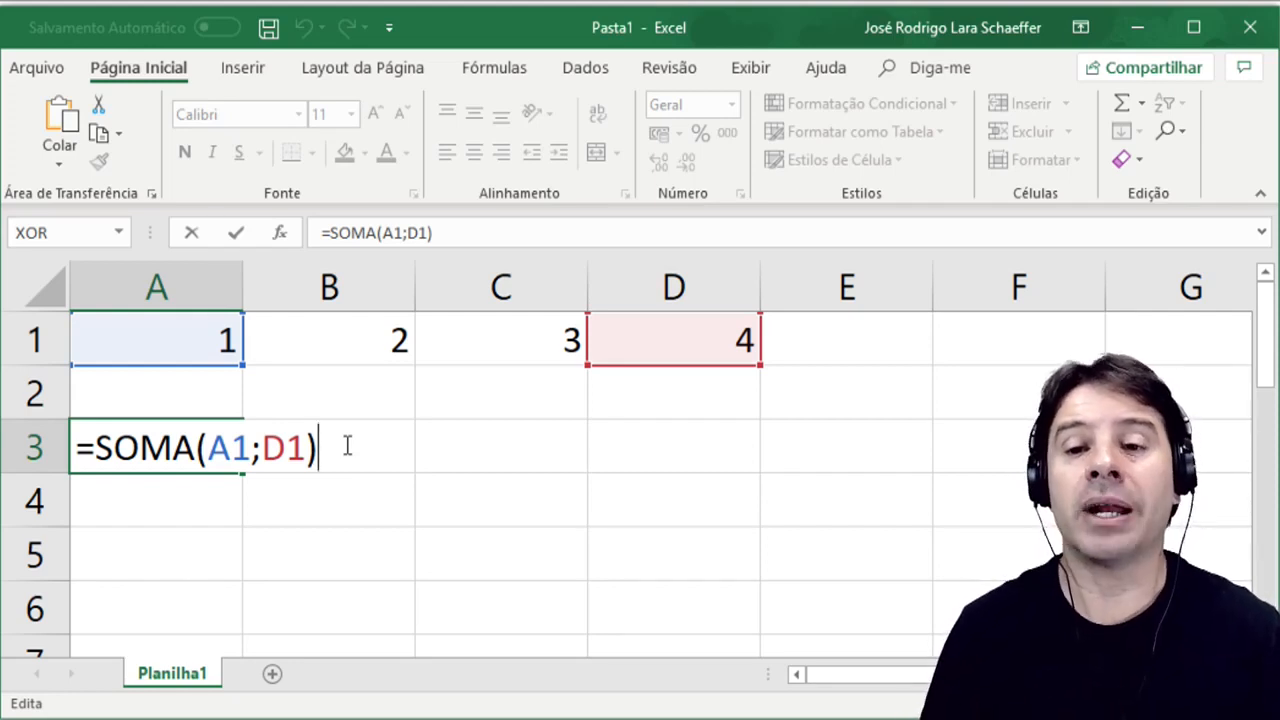
pyautogui.press('Return')
pyautogui.press('Up')
pyautogui.press('F2')
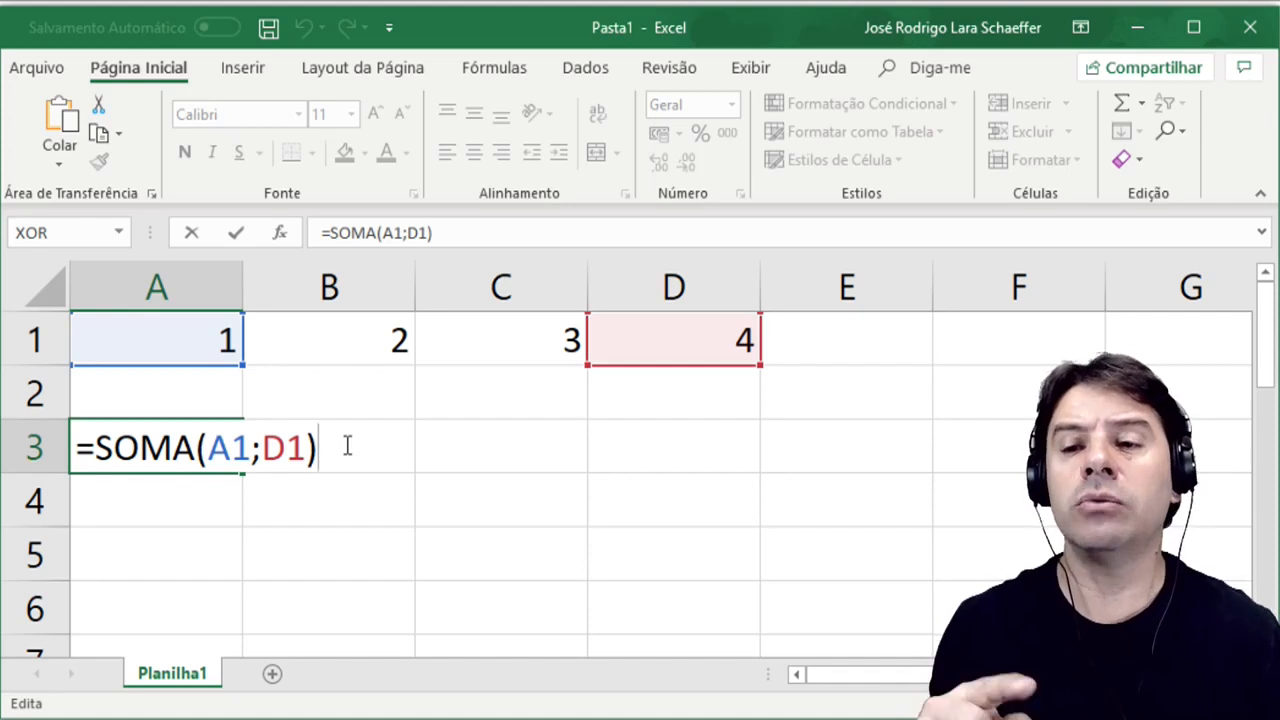
pyautogui.press('Return')
# Replace the formula in cell A3 with =SOMA(A1:D1) to sum the whole range
pyautogui.press('Up')
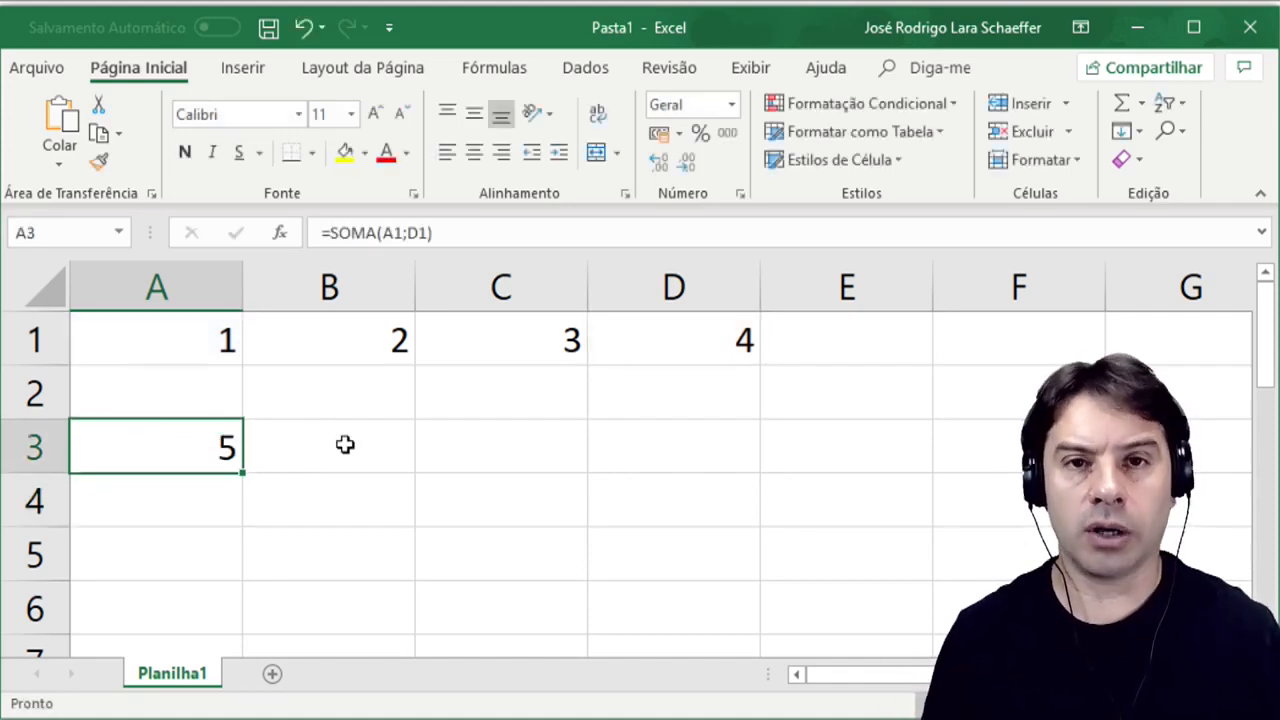
pyautogui.write('=')
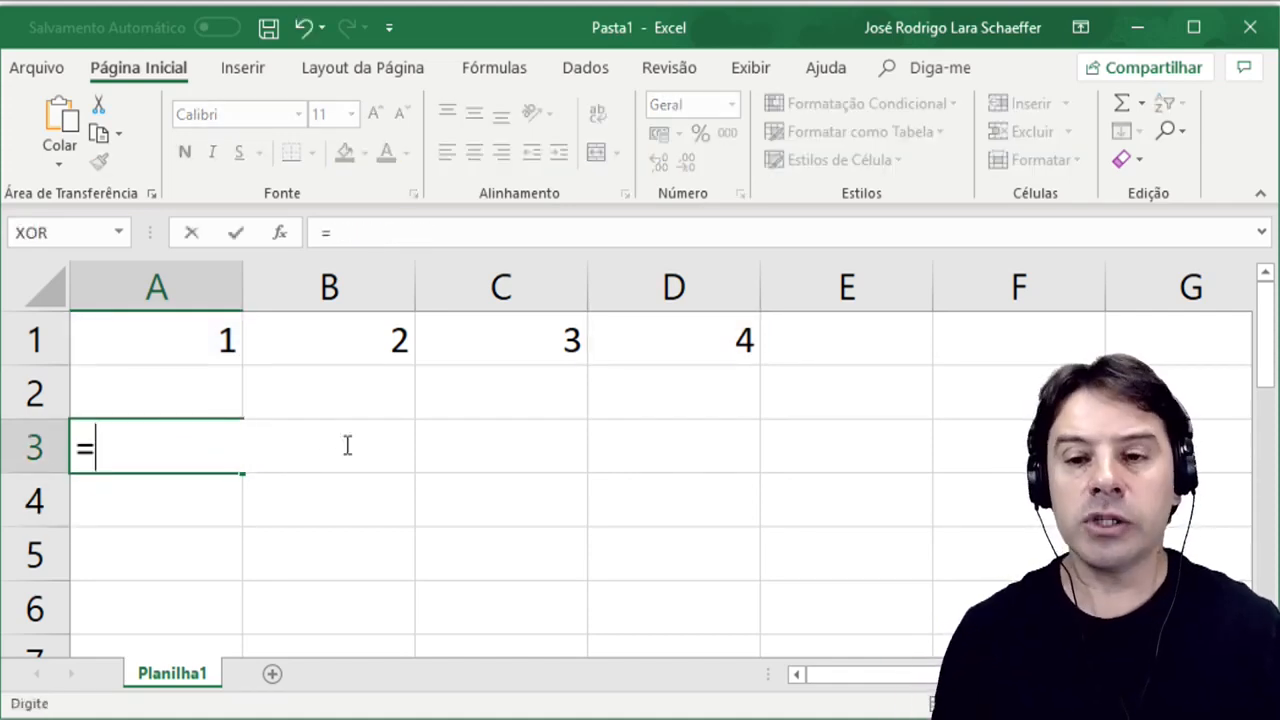
pyautogui.write('SOMA(')
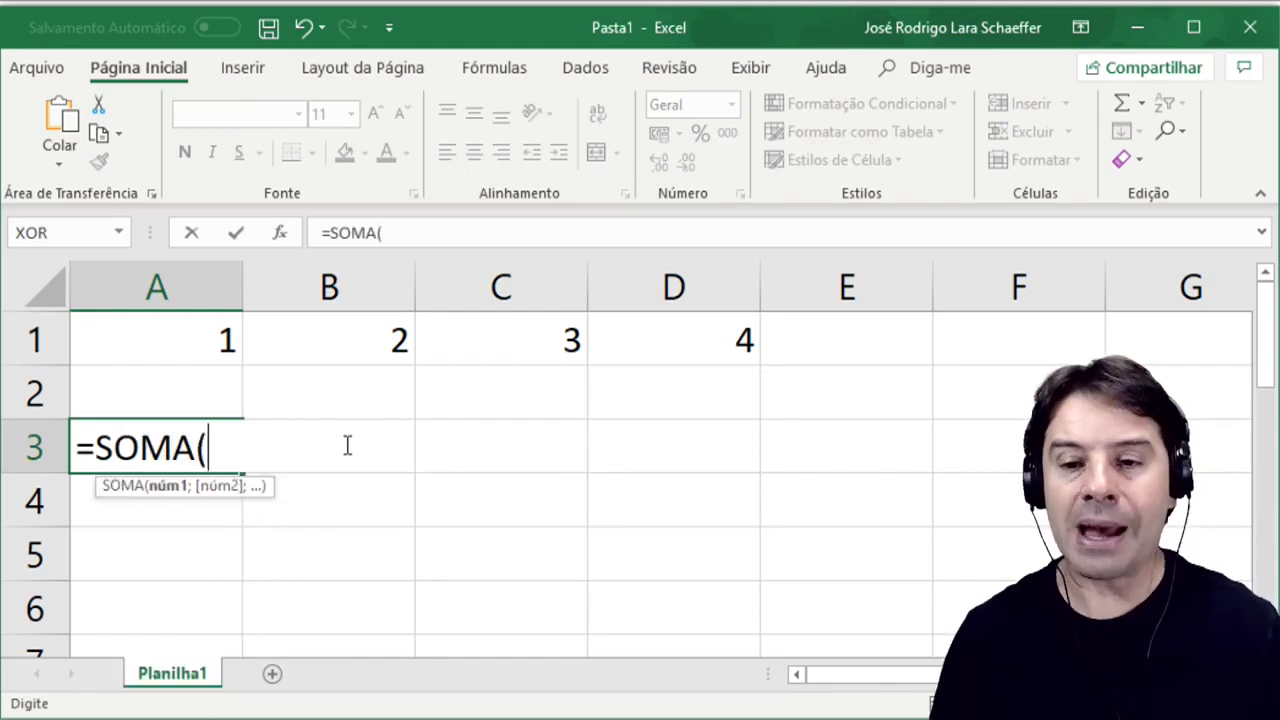
pyautogui.write('A1:')
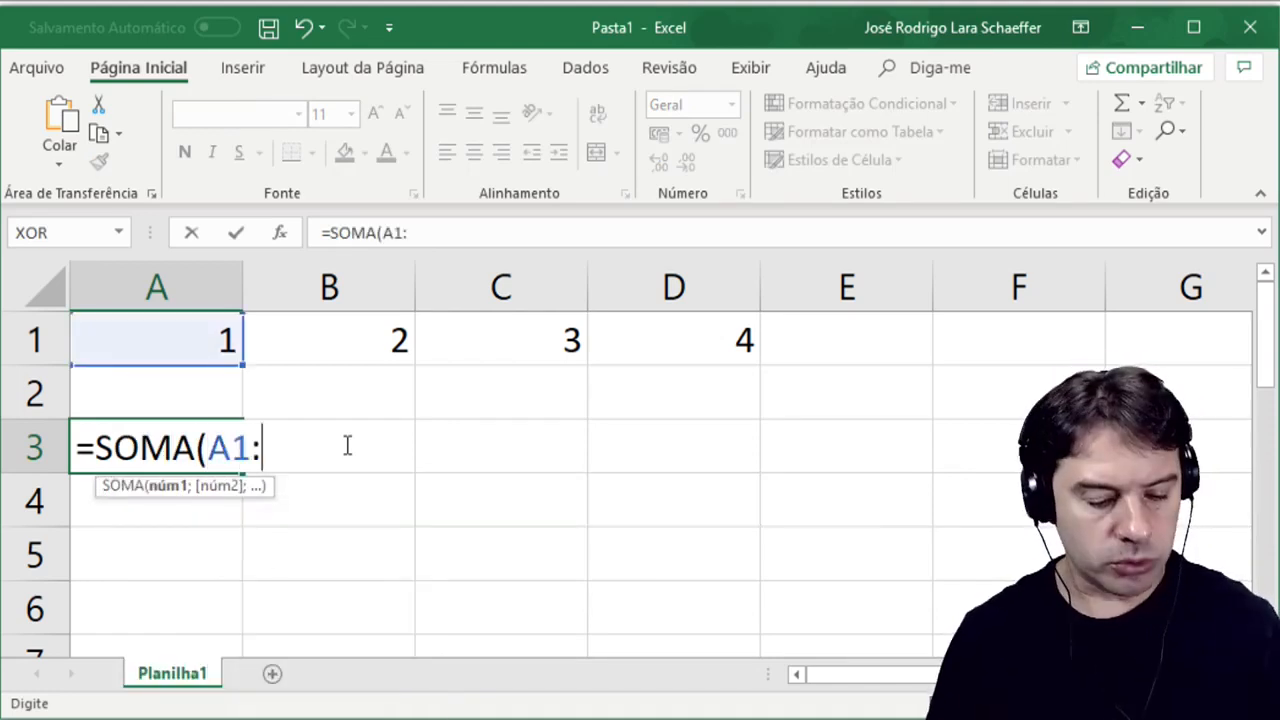
pyautogui.write('D1)')
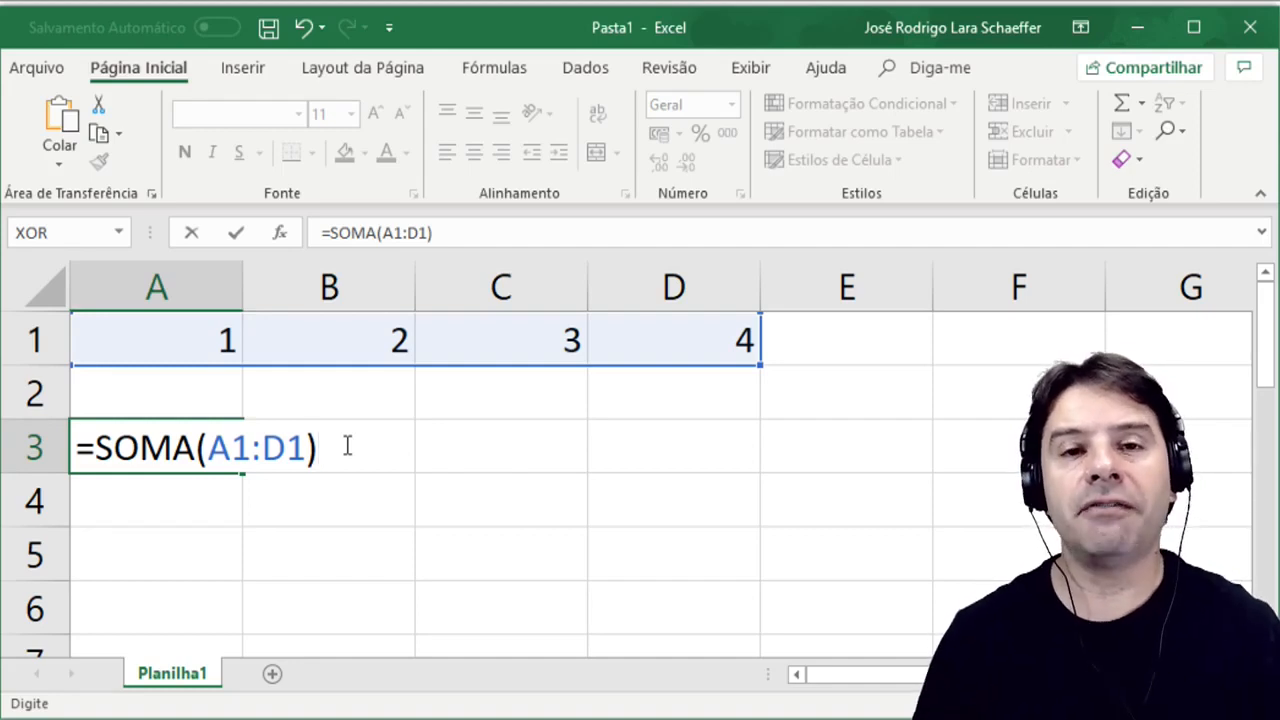
pyautogui.moveTo(212, 441); pyautogui.dragTo(244, 447)
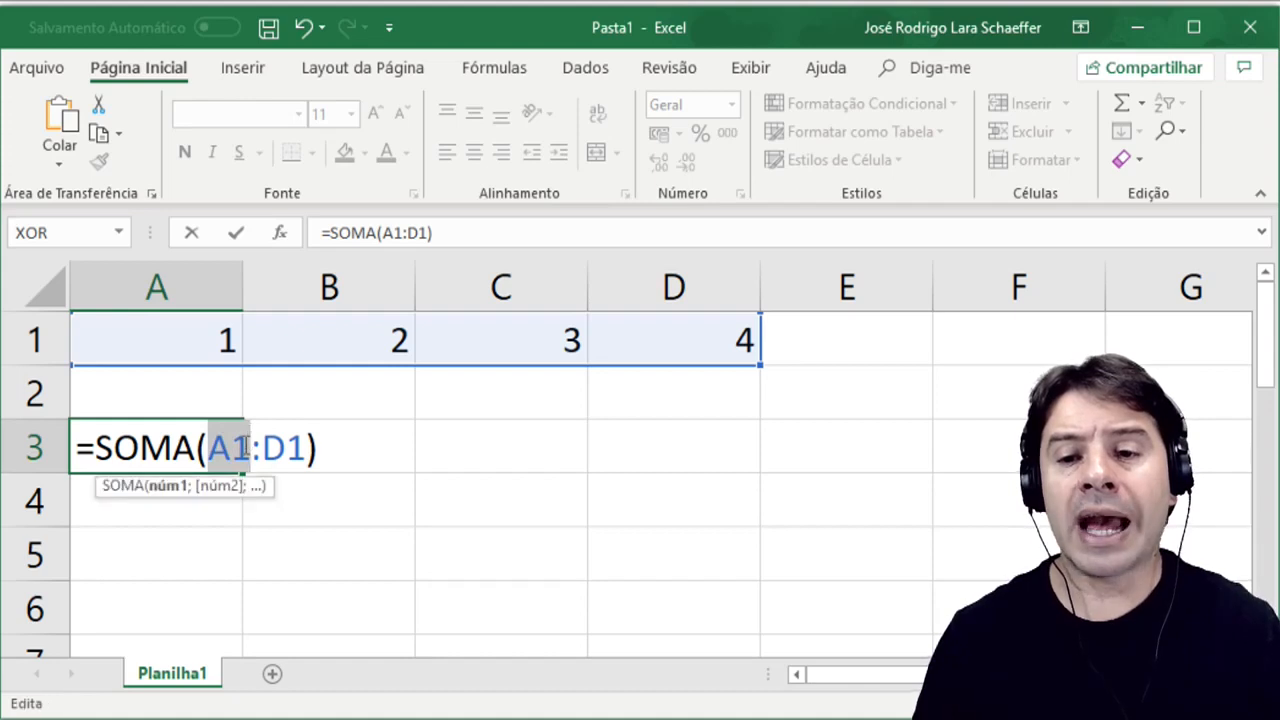
pyautogui.moveTo(258, 450); pyautogui.dragTo(308, 447)
pyautogui.click(333, 444)
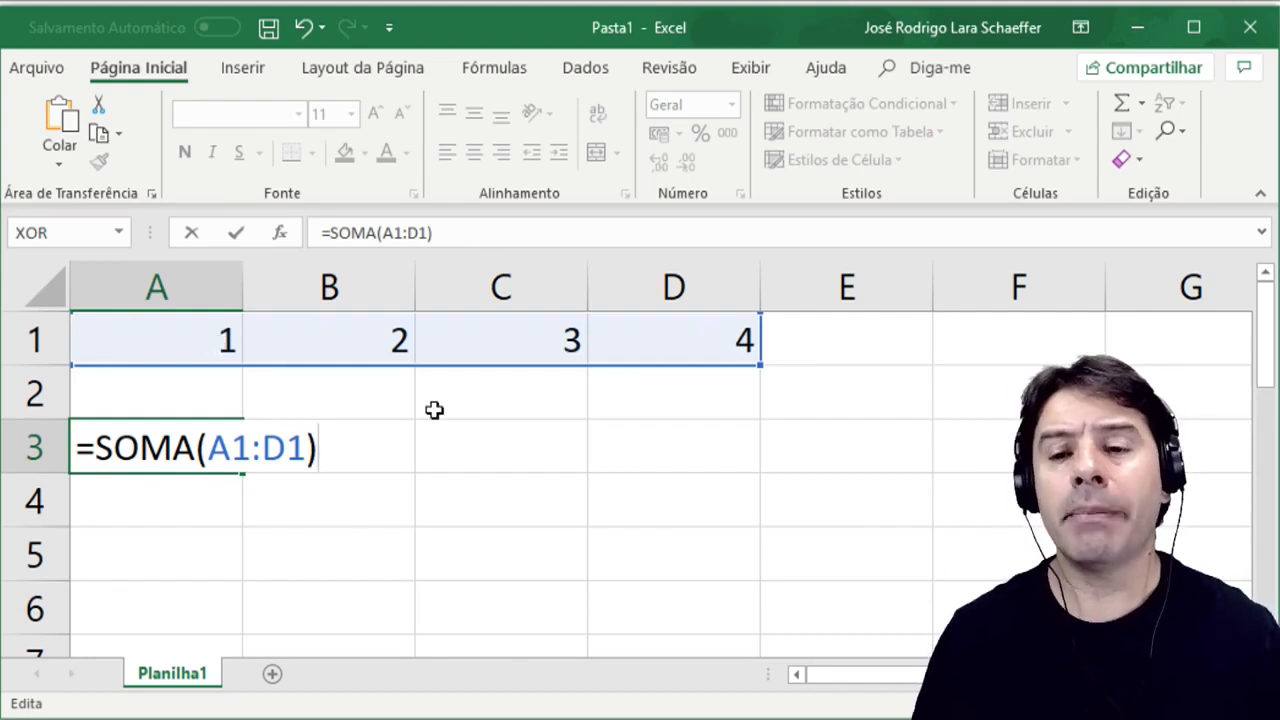
pyautogui.press('Return')
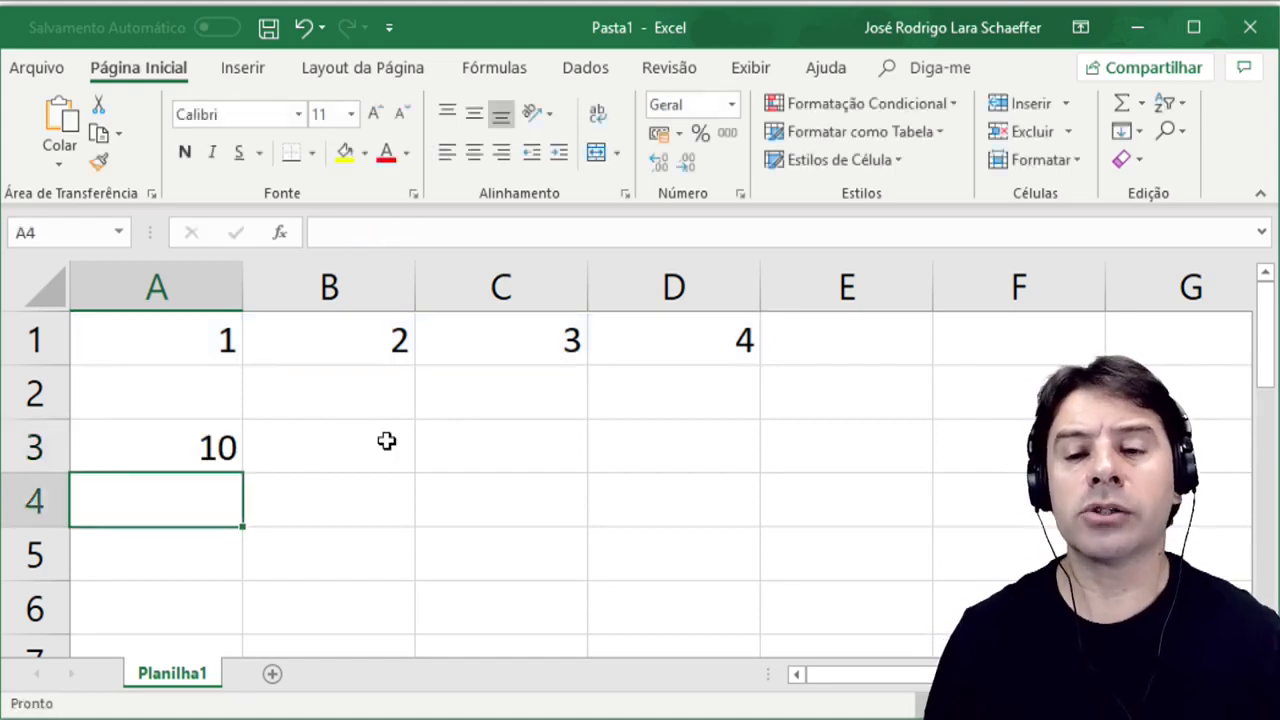
# Change the SOMA argument in cell A3 to the space-separated ranges A1:C1 B1:D1
pyautogui.press('Up')
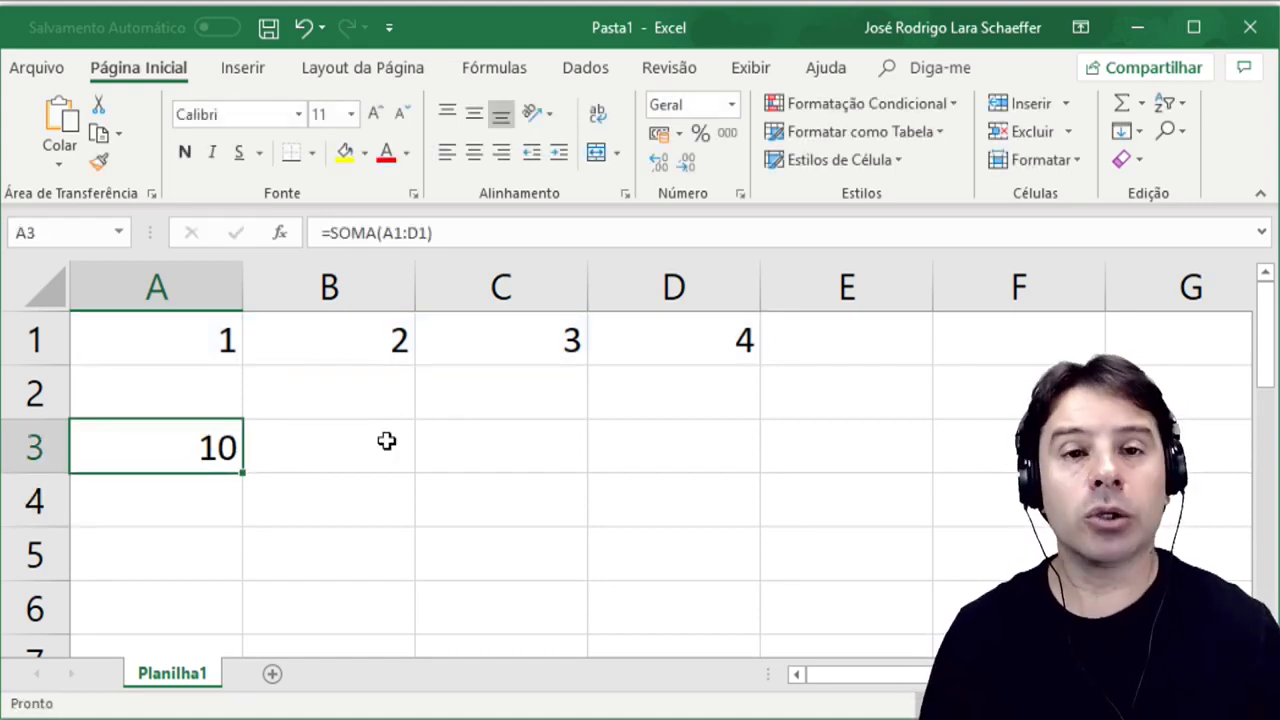
pyautogui.press('F2')
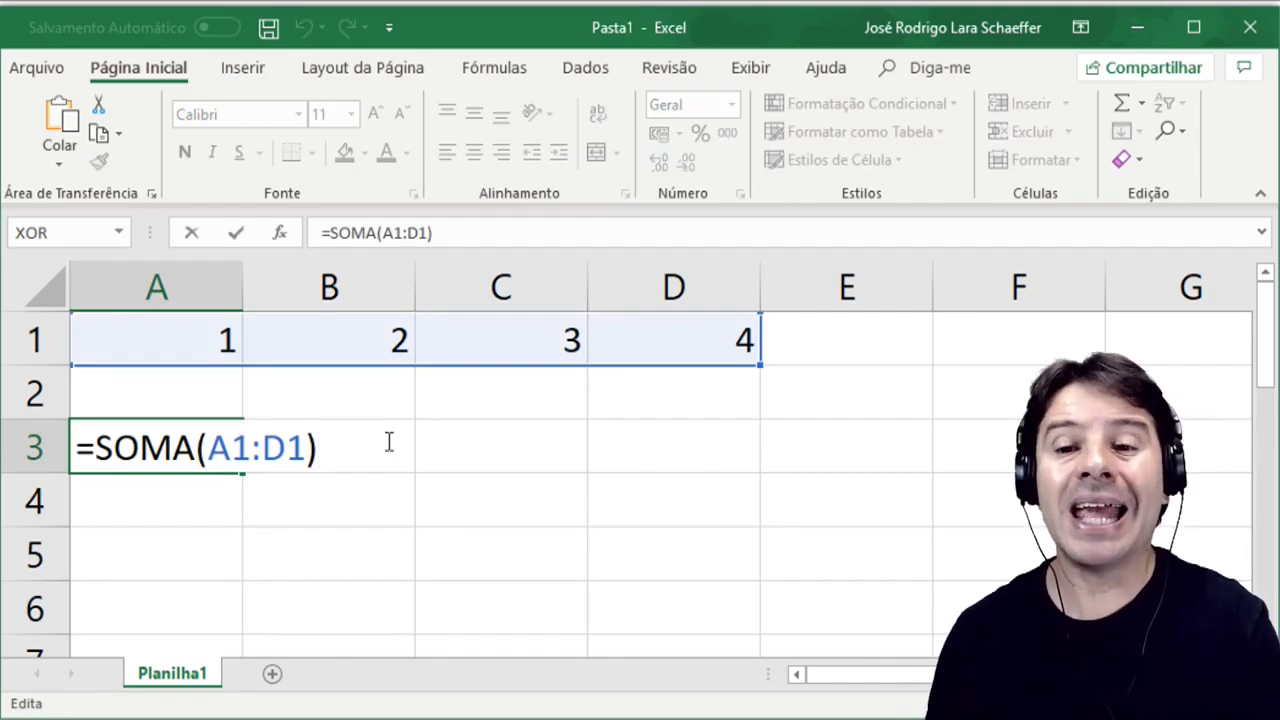
pyautogui.press('BackSpace')
pyautogui.press('BackSpace')
pyautogui.press('BackSpace')
pyautogui.press('BackSpace')
pyautogui.press('BackSpace')
pyautogui.press('BackSpace')
pyautogui.press('BackSpace')
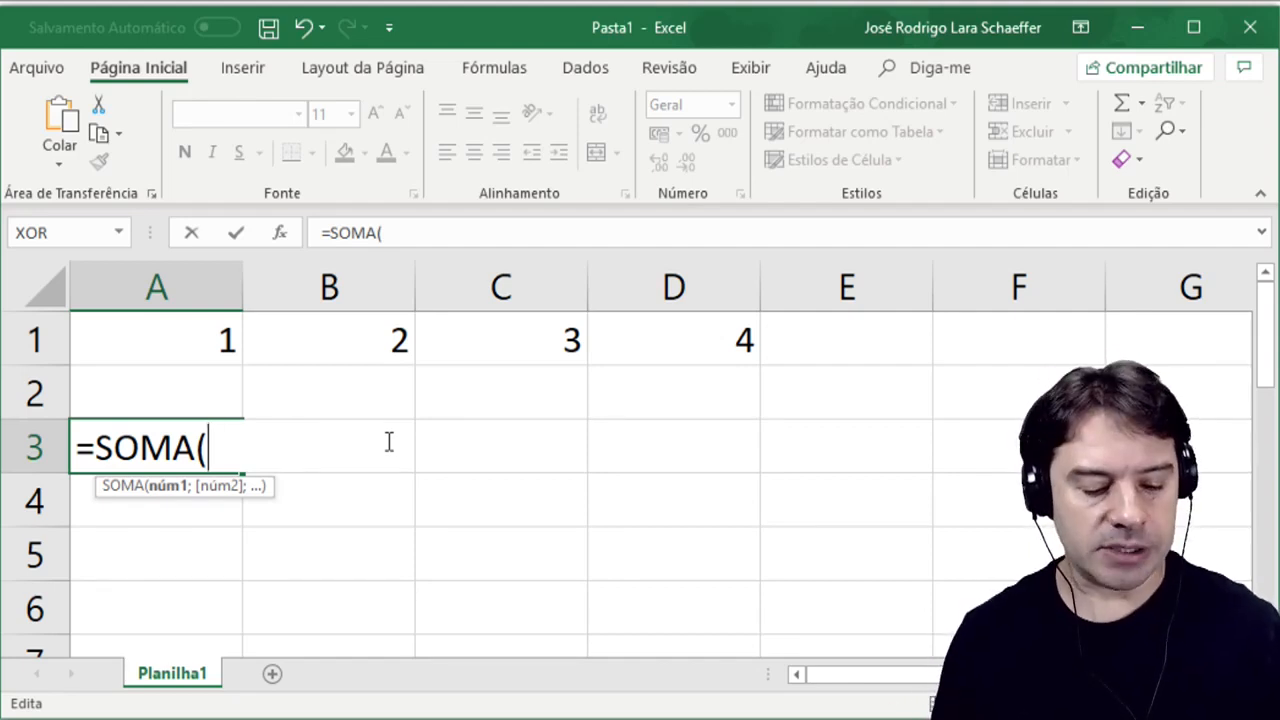
pyautogui.write('A1:C1')
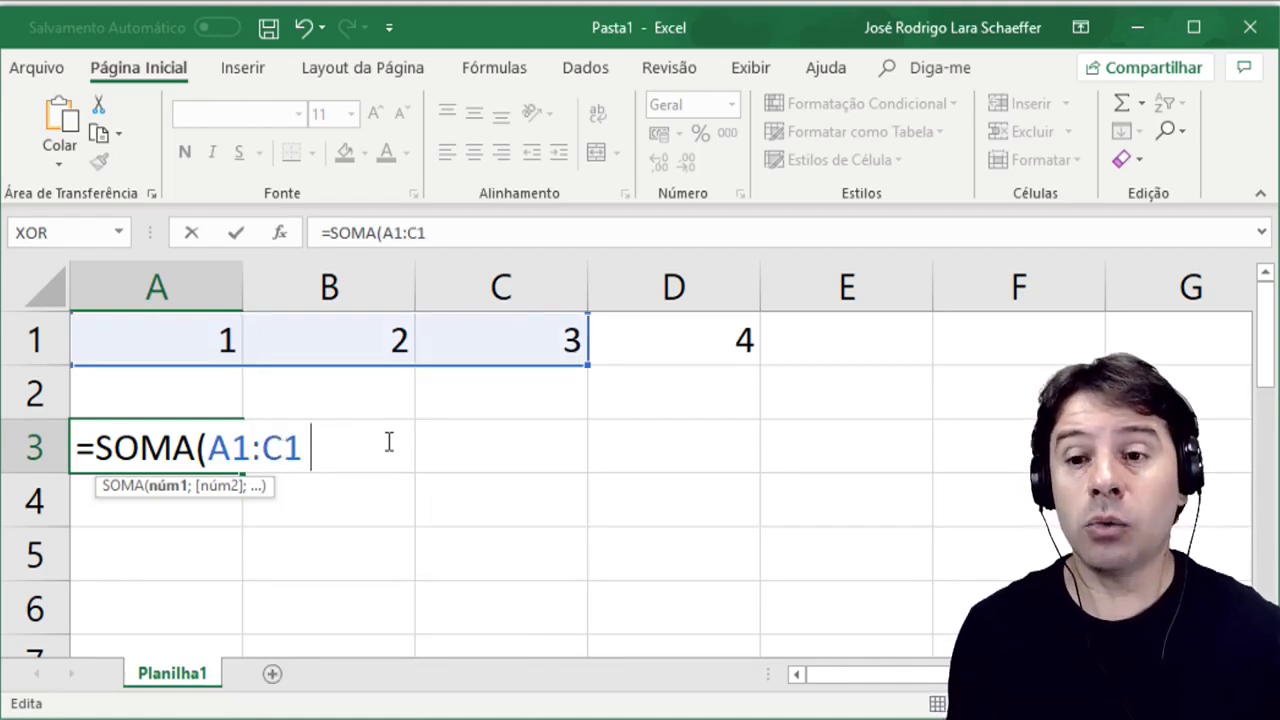
pyautogui.write(' B1:')
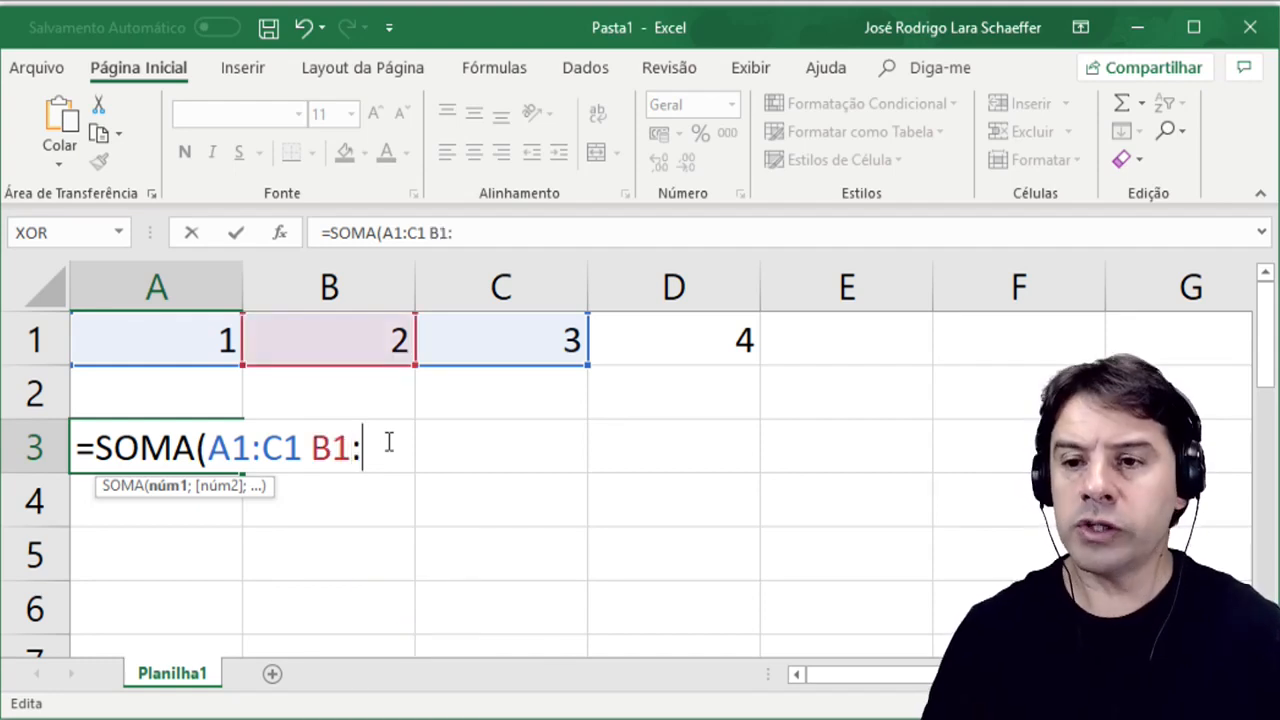
pyautogui.write('D1)')
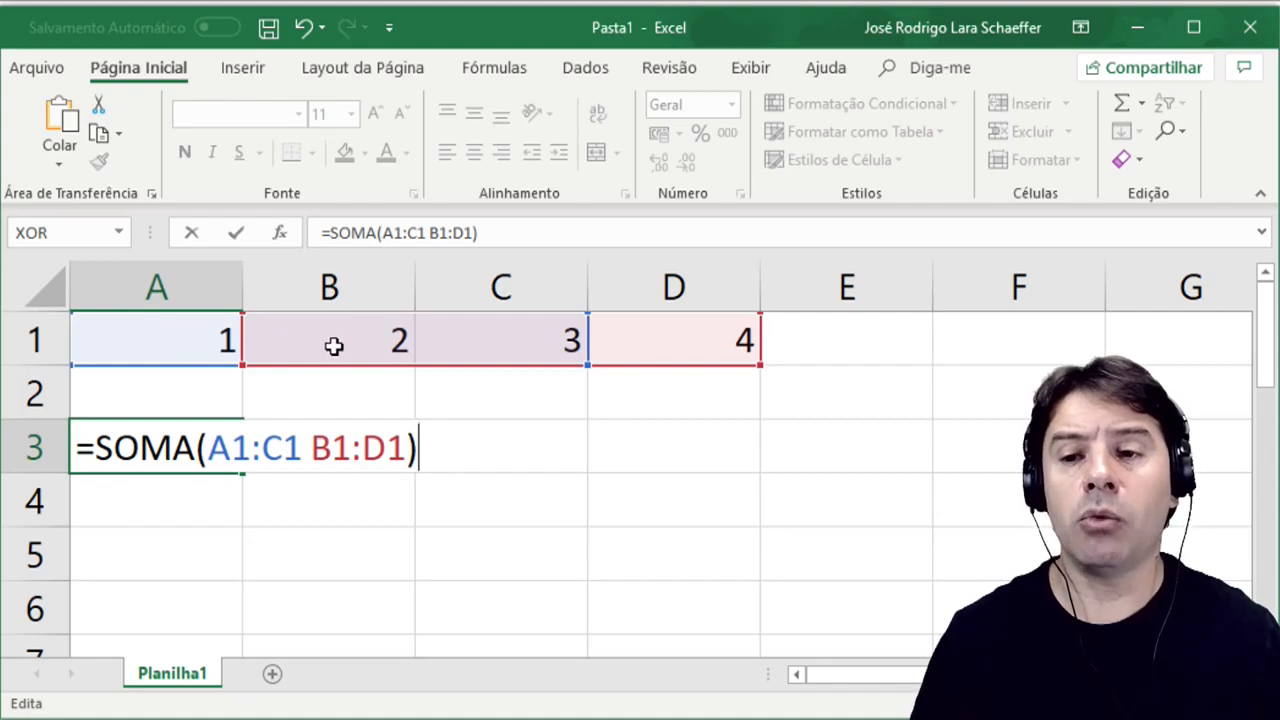
# Examine the ranges A1:C1 and B1:D1, the space operator between them and their overlap in row 1
pyautogui.moveTo(313, 447); pyautogui.dragTo(408, 449)
pyautogui.click(422, 449)
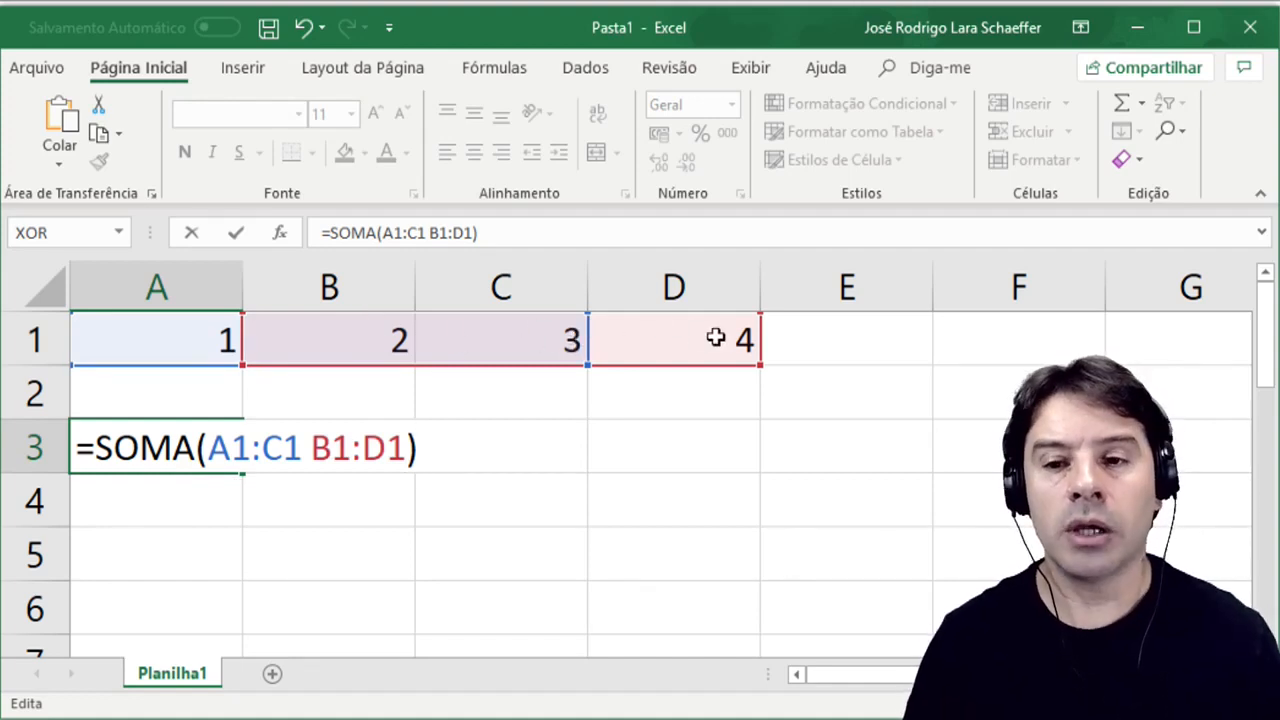
pyautogui.click(304, 447)
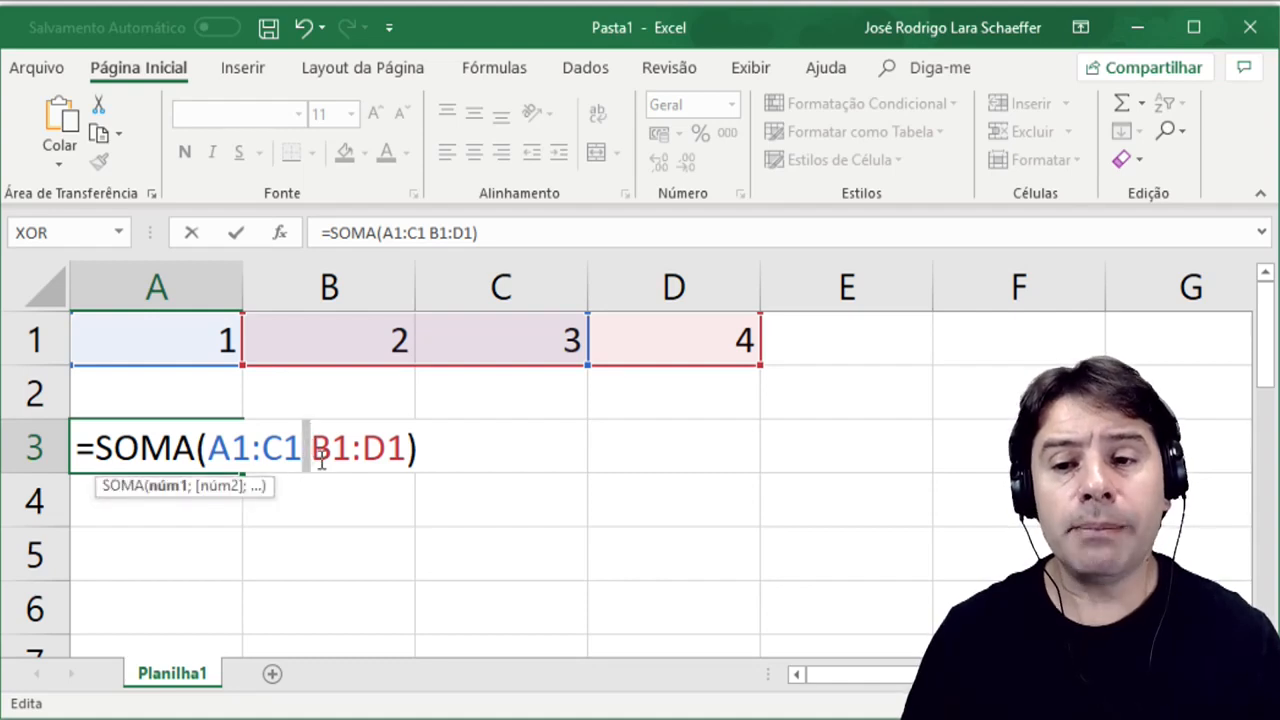
pyautogui.click(427, 452)
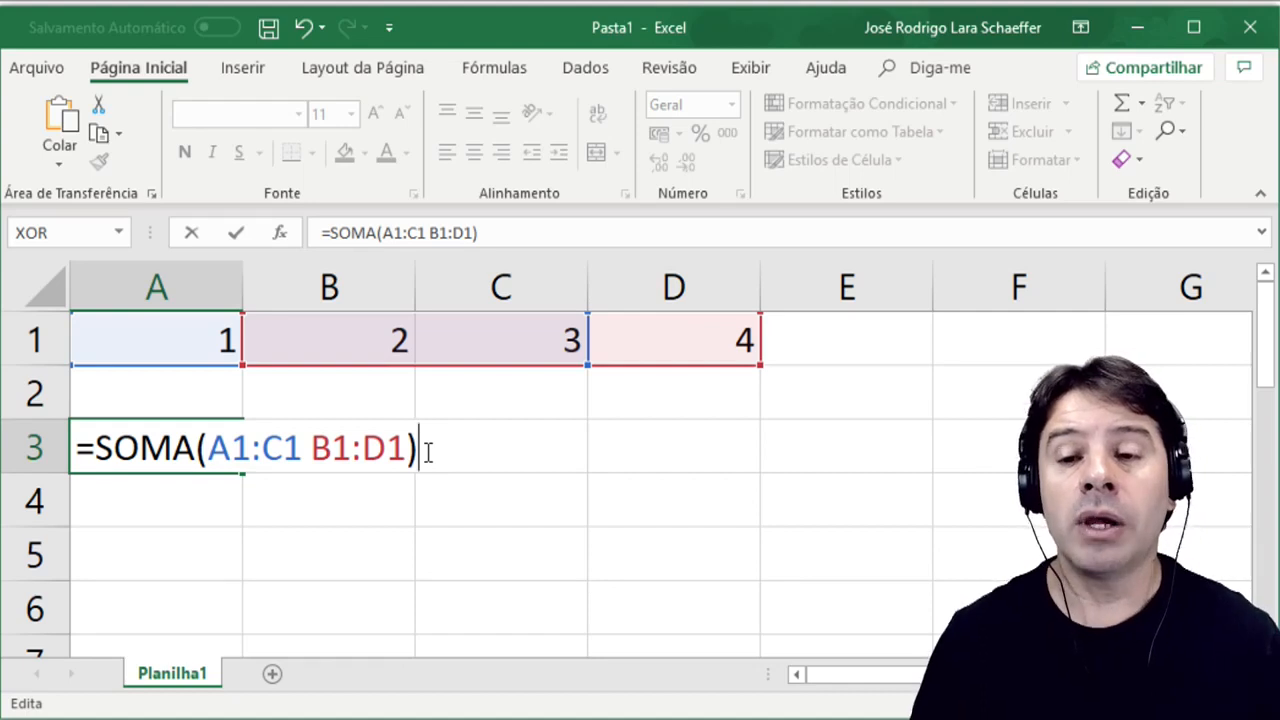
pyautogui.moveTo(207, 448); pyautogui.dragTo(406, 448)
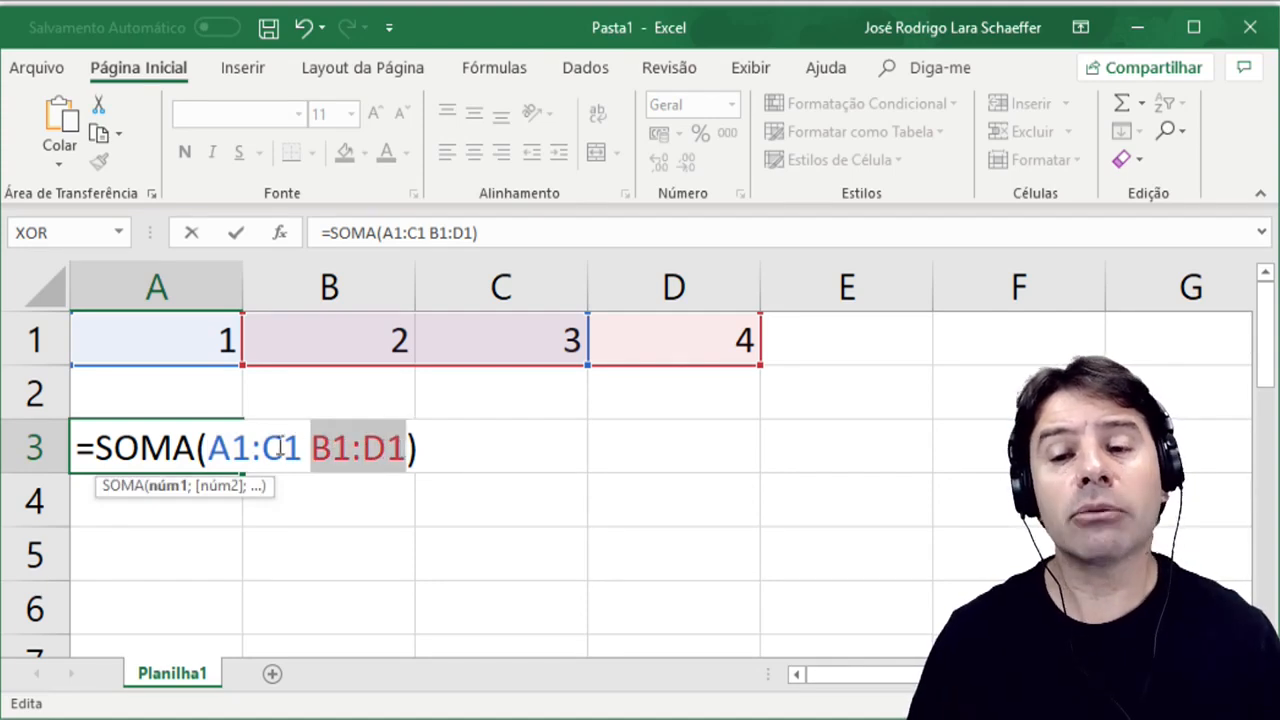
pyautogui.click(212, 448)
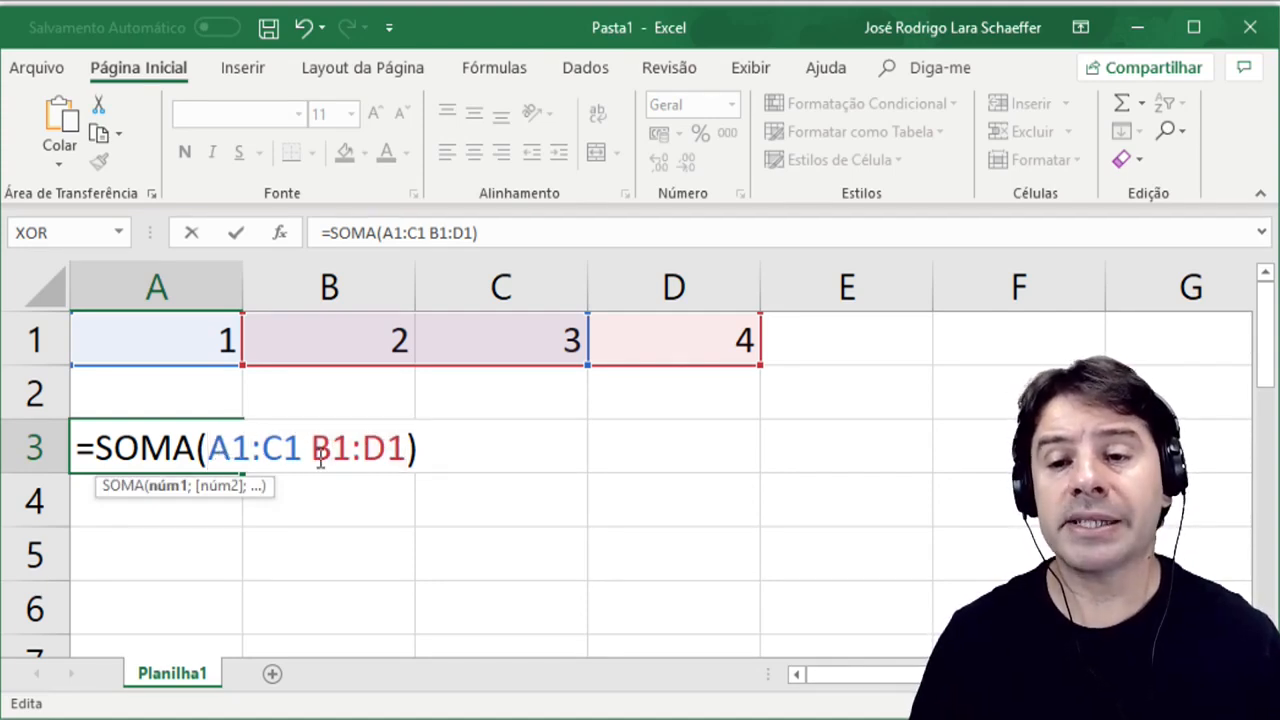
pyautogui.moveTo(312, 448); pyautogui.dragTo(389, 448)
pyautogui.click(424, 449)
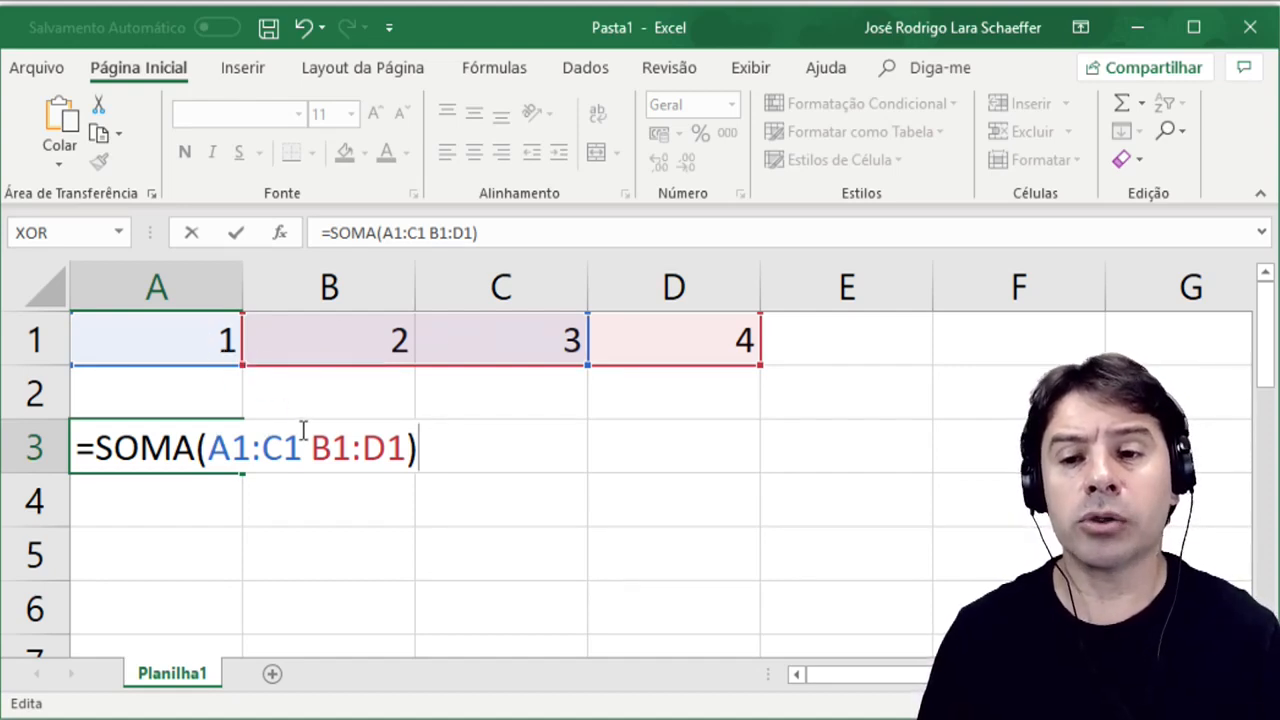
pyautogui.moveTo(312, 444); pyautogui.dragTo(408, 432)
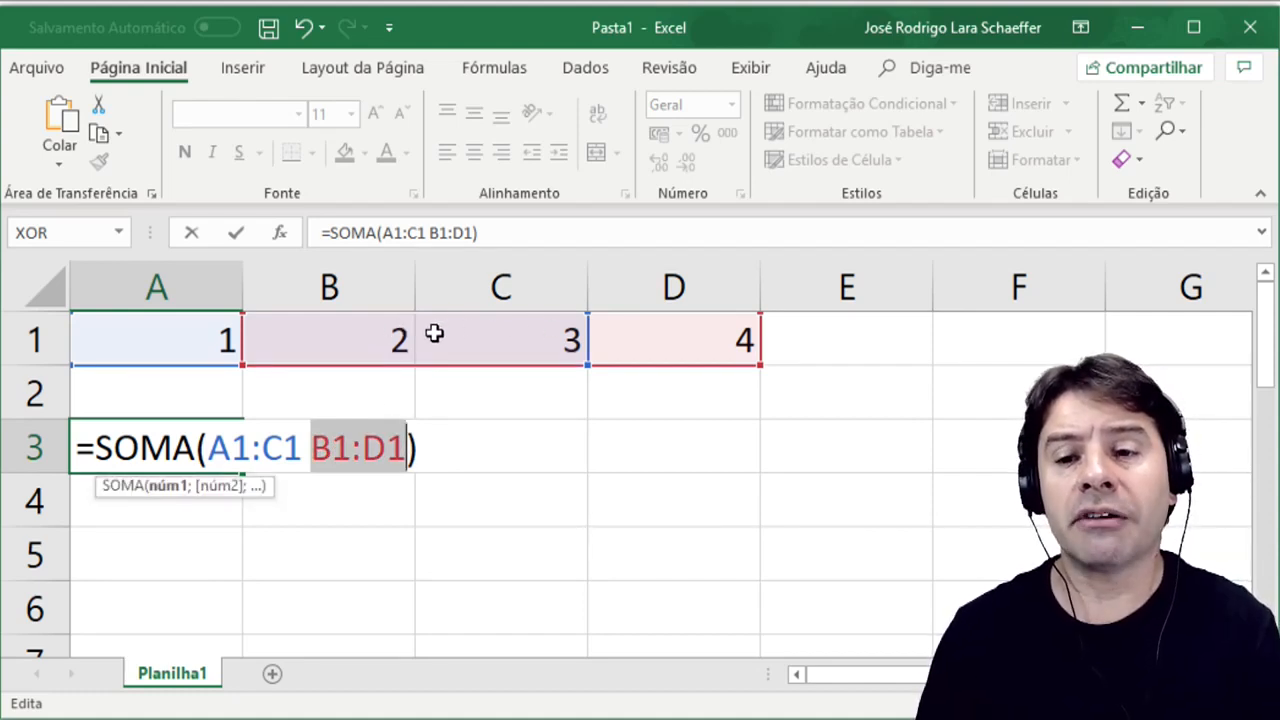
pyautogui.click(208, 448)
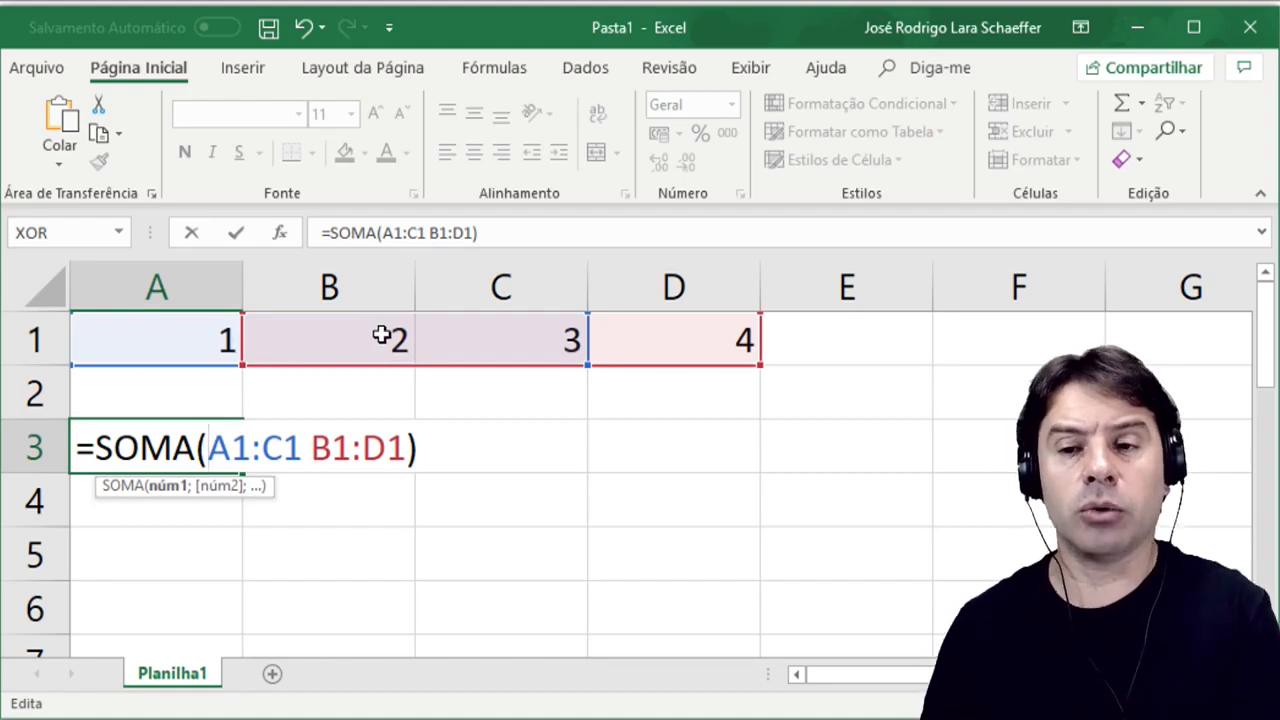
pyautogui.moveTo(312, 447); pyautogui.dragTo(413, 448)
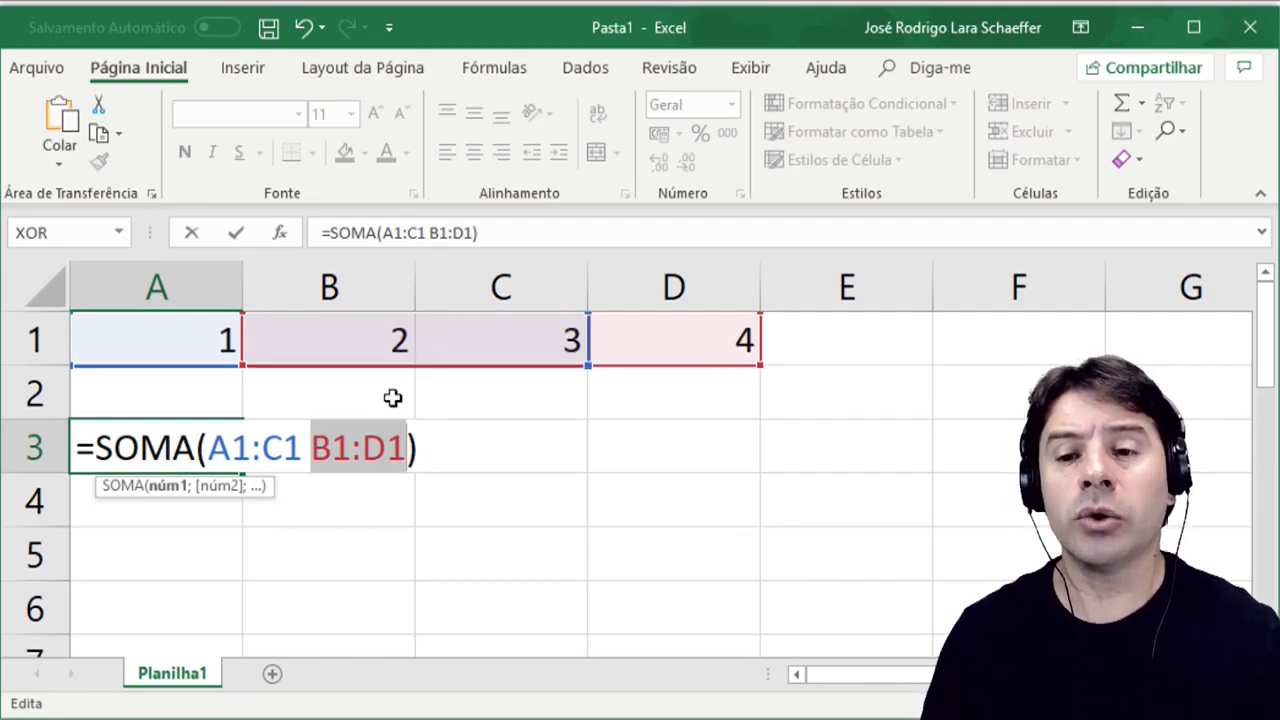
pyautogui.click(389, 458)
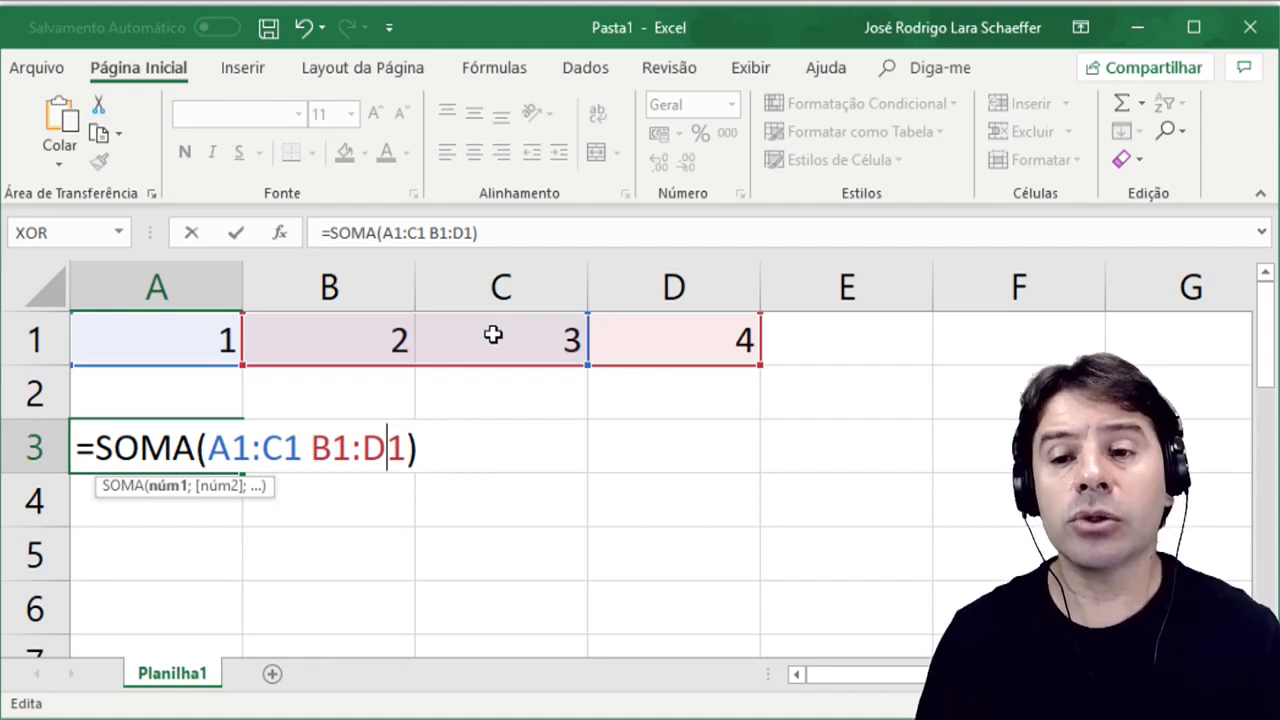
pyautogui.moveTo(232, 448); pyautogui.dragTo(303, 448)
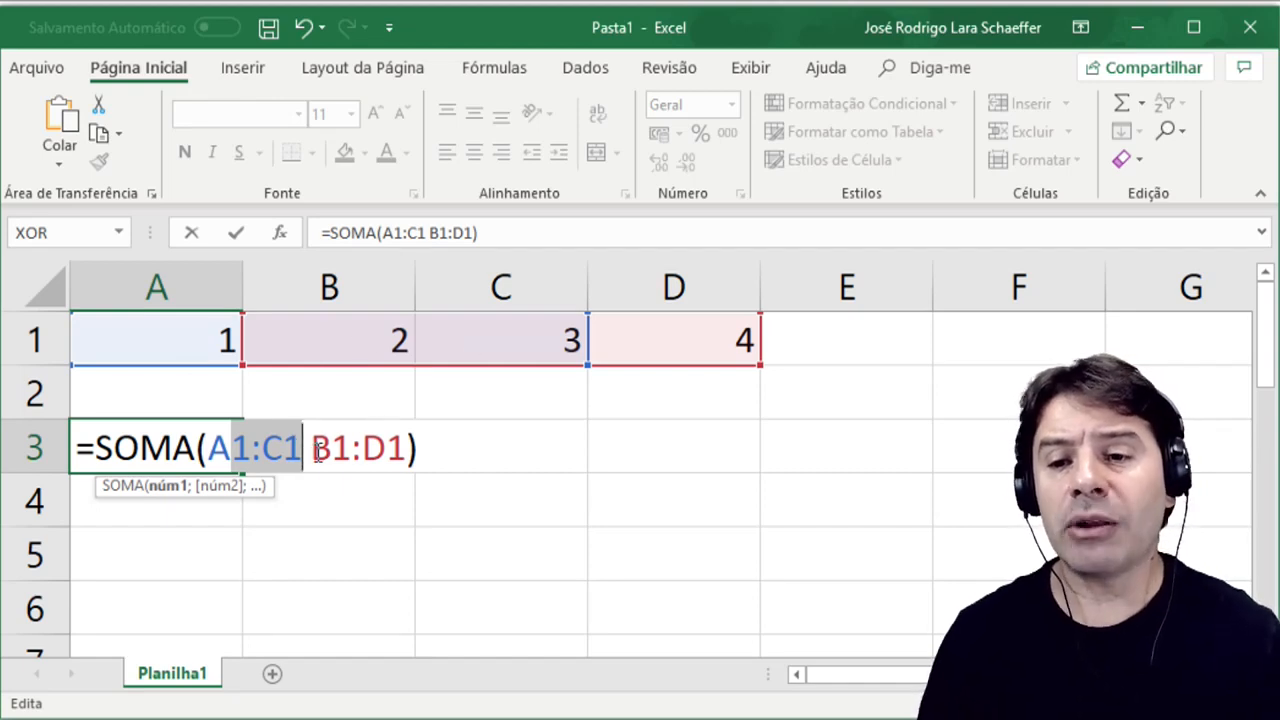
pyautogui.moveTo(311, 448); pyautogui.dragTo(407, 448)
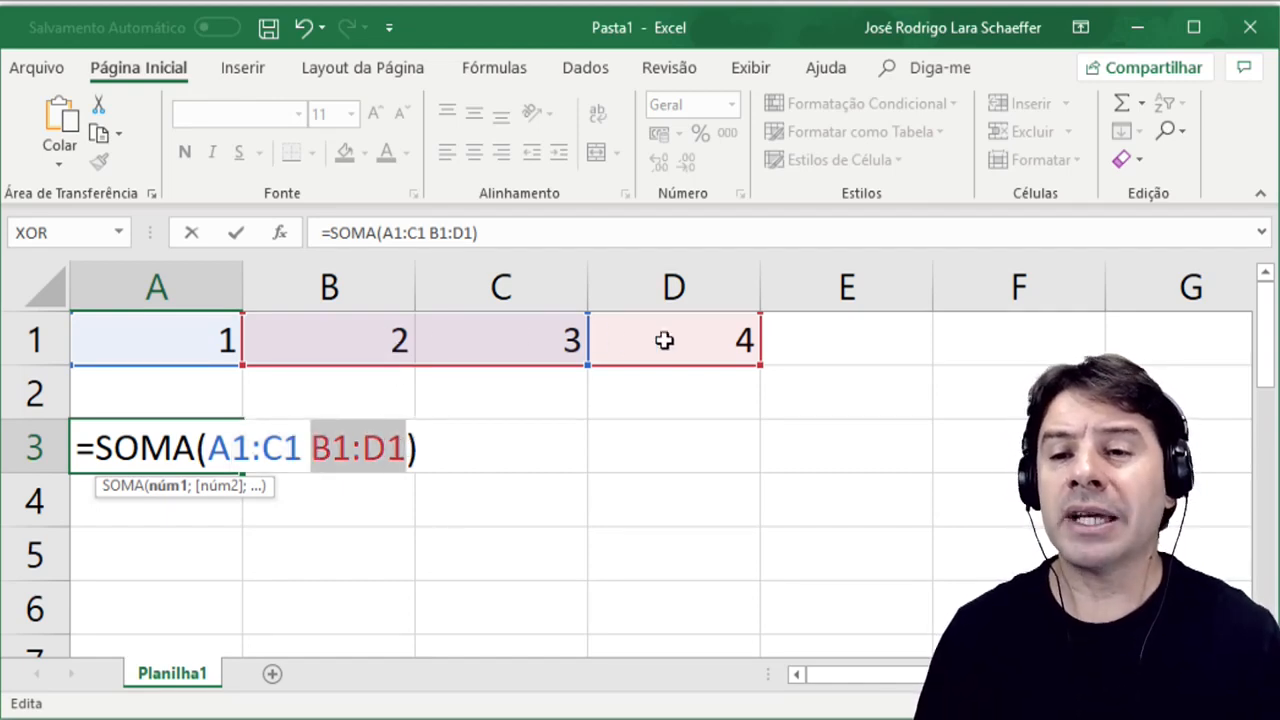
pyautogui.click(420, 447)
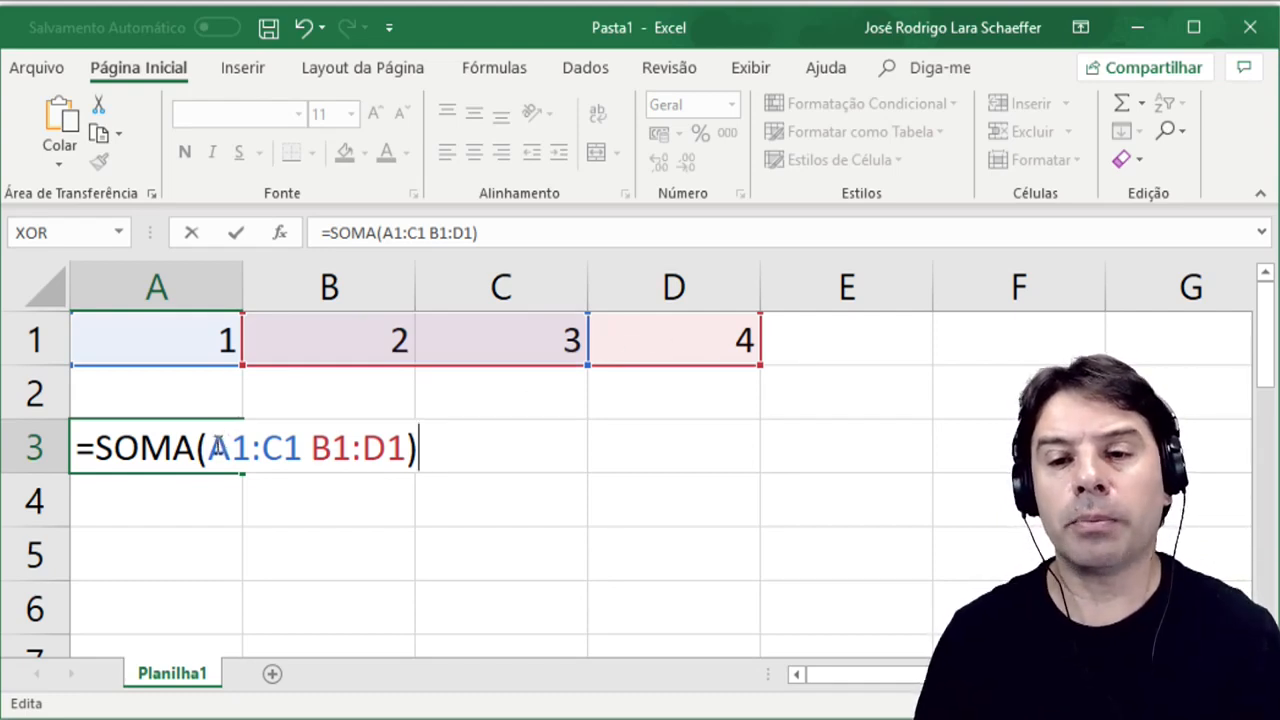
pyautogui.moveTo(210, 448); pyautogui.dragTo(300, 447)
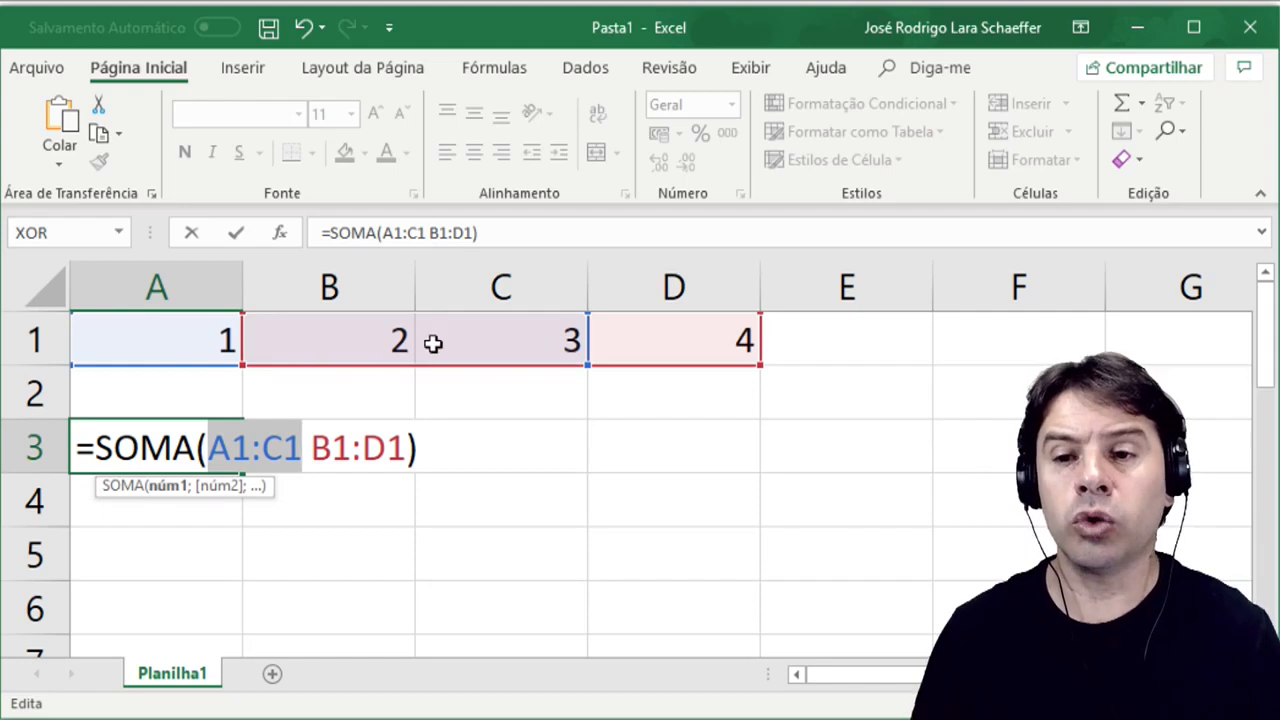
pyautogui.moveTo(311, 447); pyautogui.dragTo(419, 448)
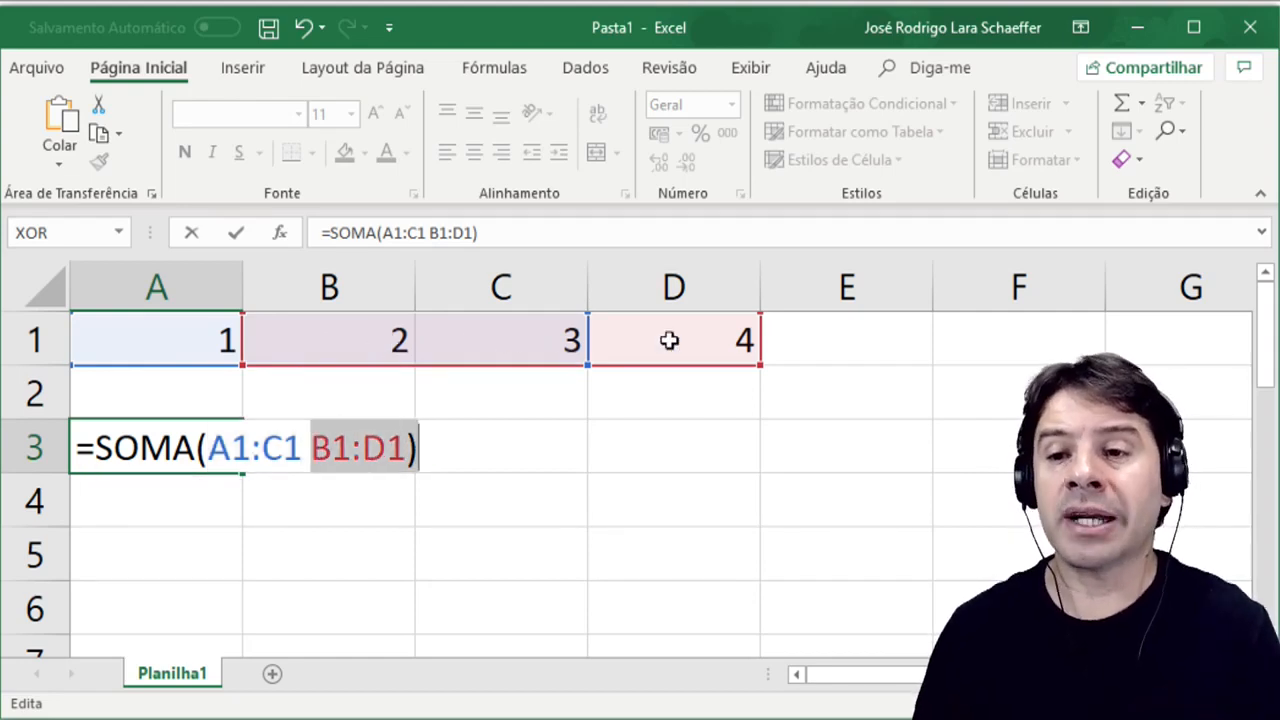
pyautogui.click(466, 438)
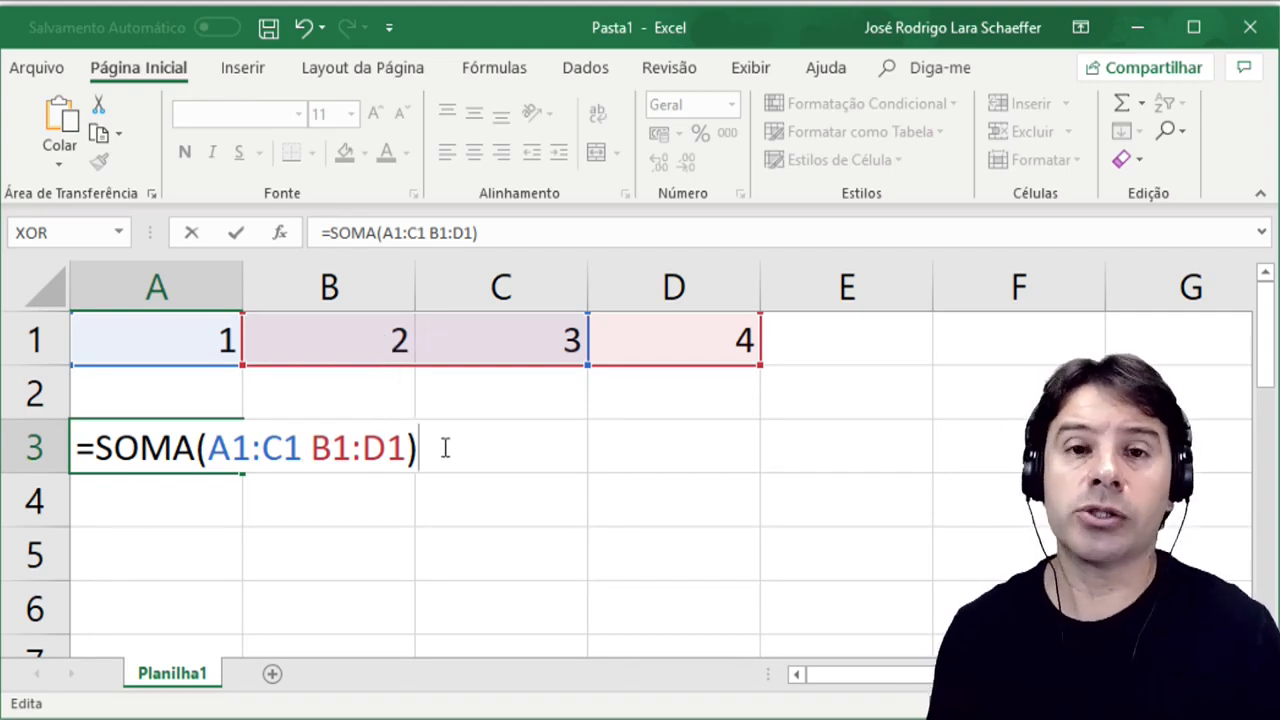
# Commit the intersection formula =SOMA(A1:C1 B1:D1) in cell A3 and recheck its references
pyautogui.press('Return')
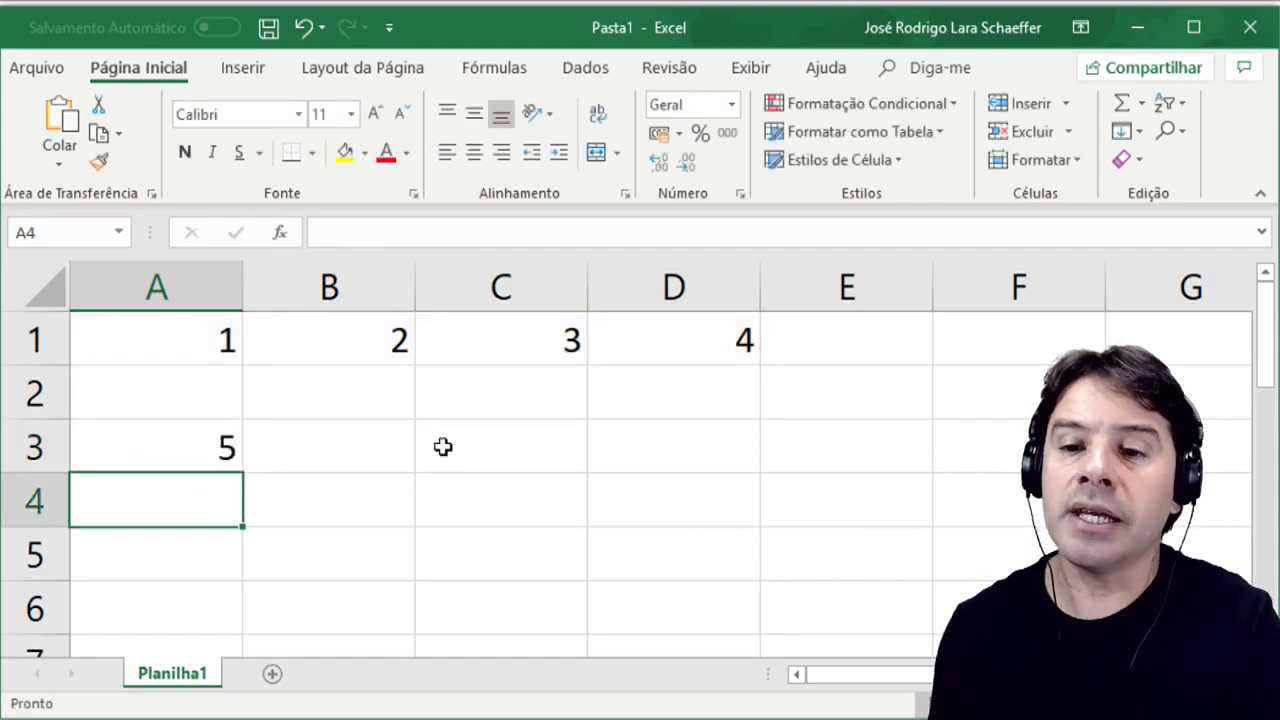
pyautogui.press('Up')
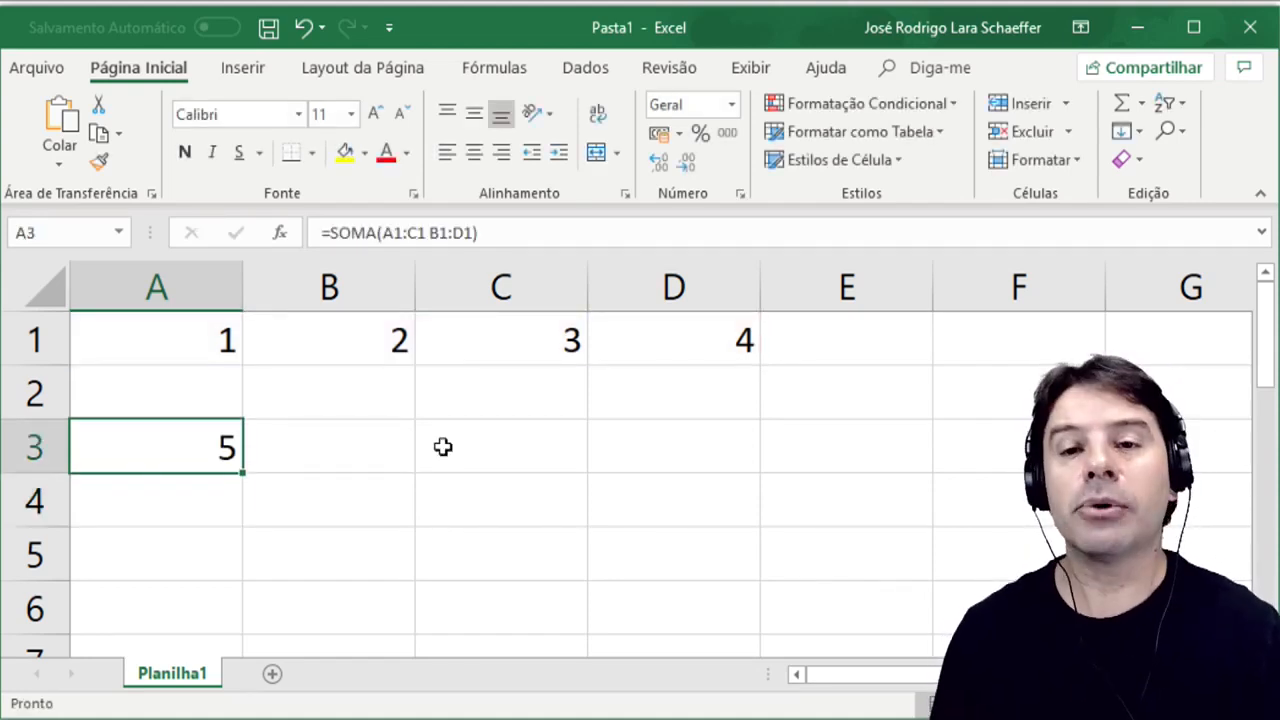
pyautogui.press('F2')
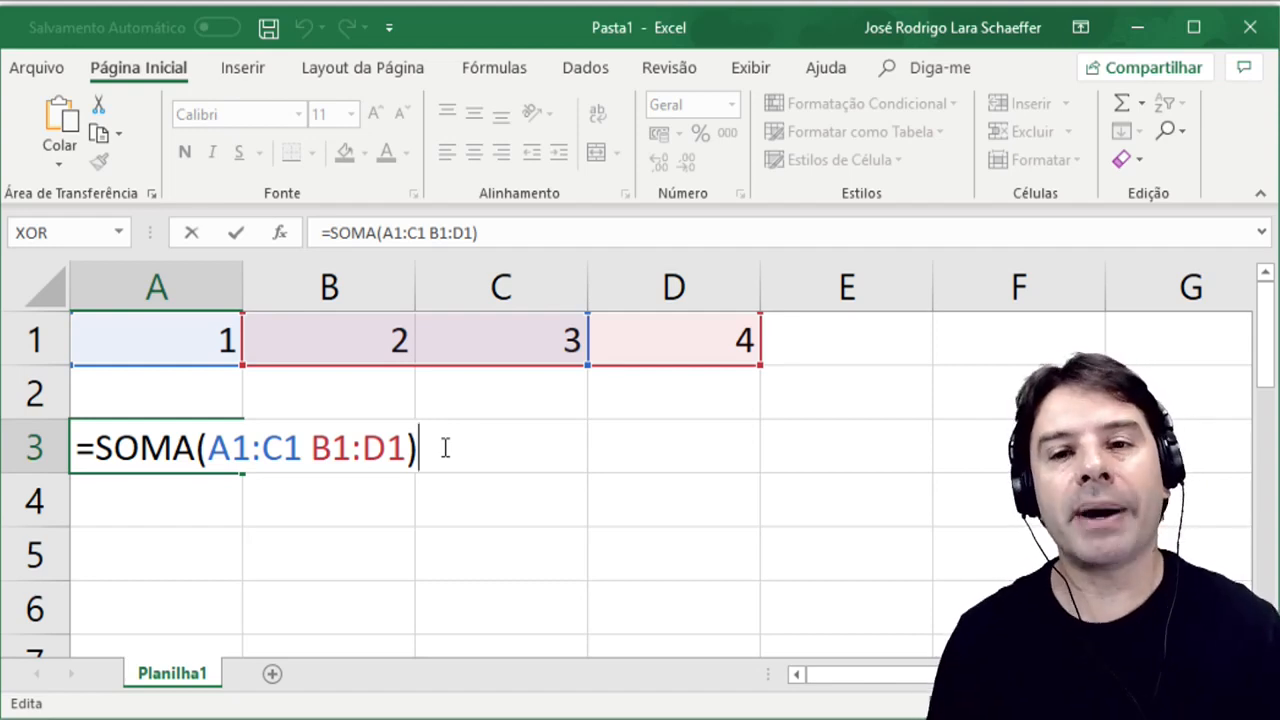
pyautogui.press('Return')
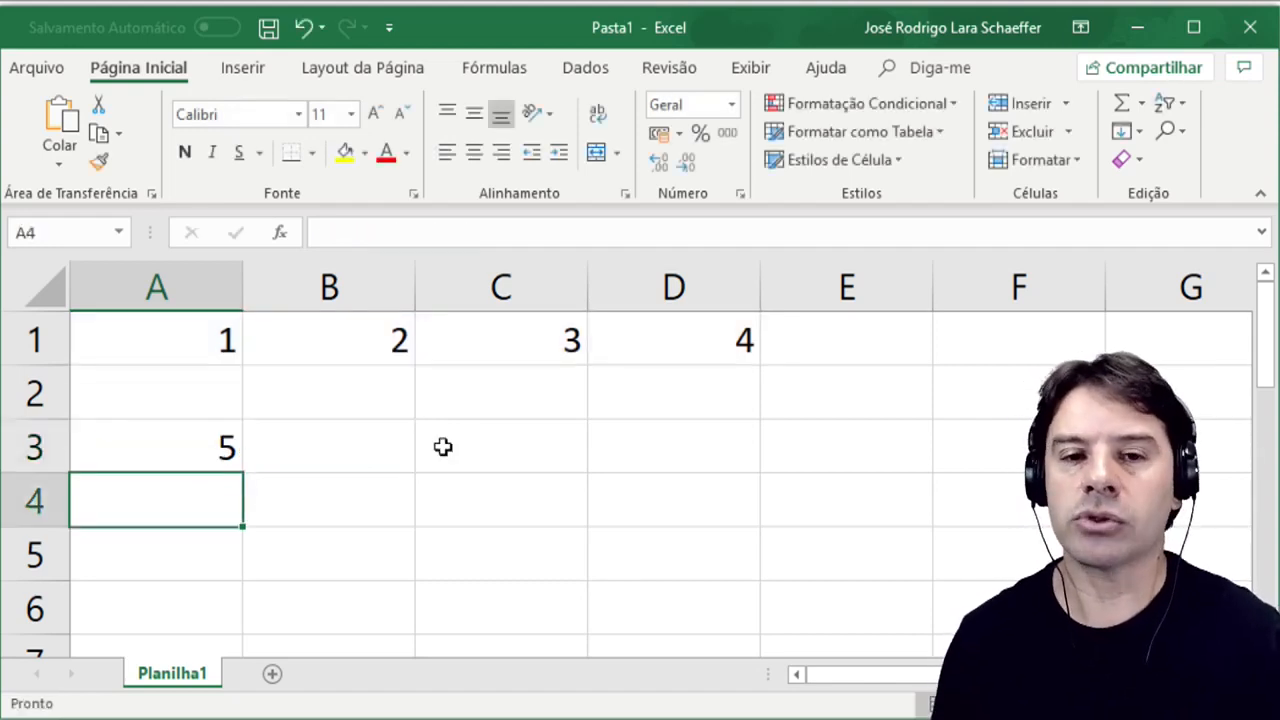